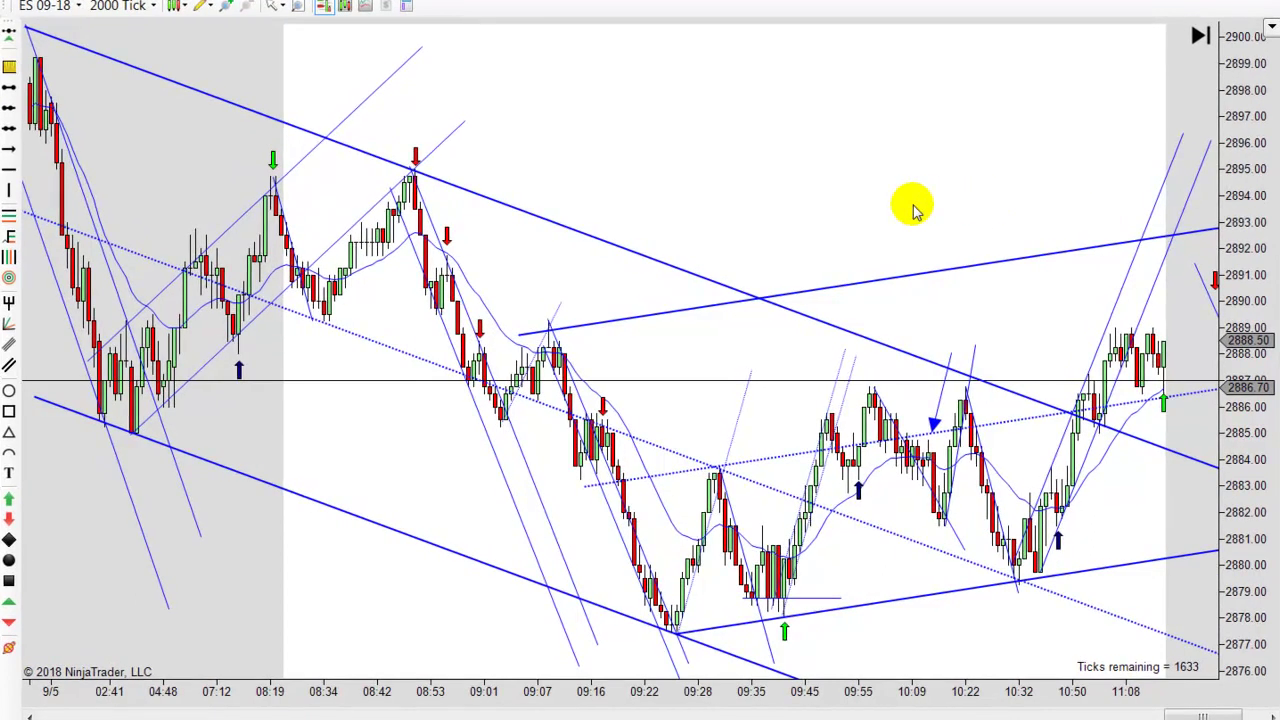
Review the ES 09-18 2000 Tick chart across the falling and rising channels, from the overnight decline through the latest bars
{"action": "scroll", "coordinate": [914, 207], "scroll_direction": "down", "scroll_amount": 2}
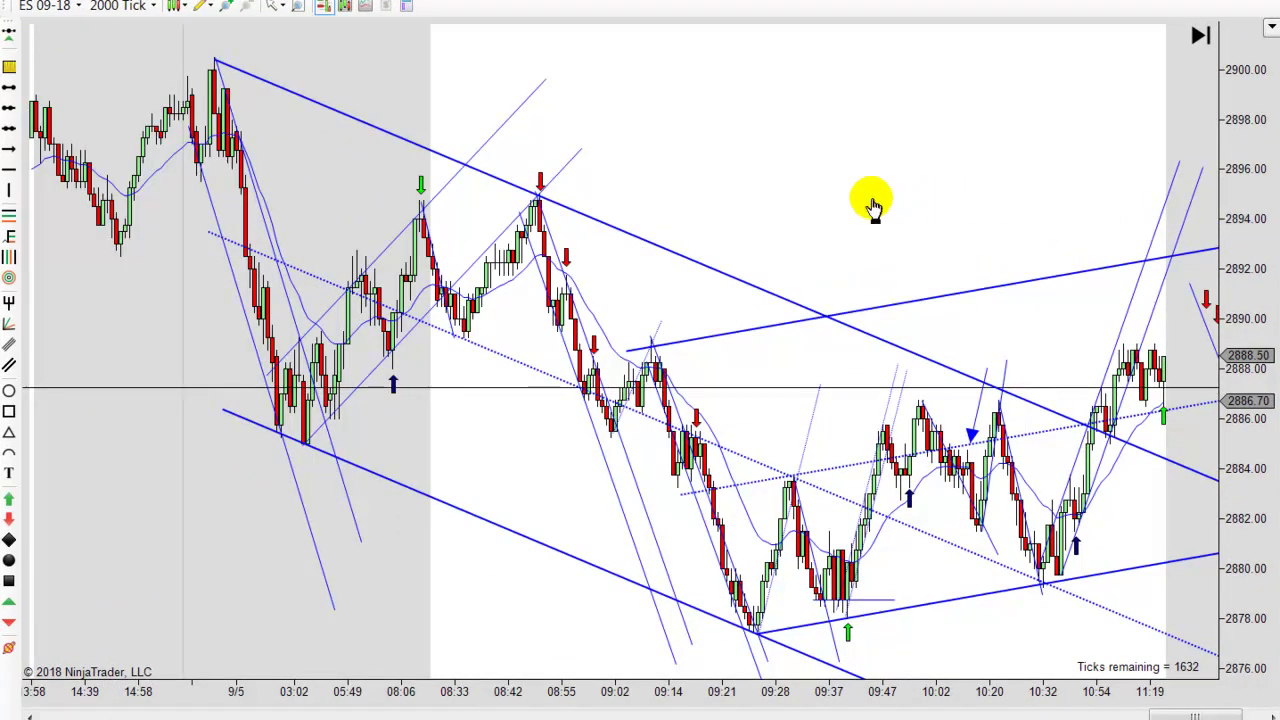
{"action": "left_click_drag", "start_coordinate": [866, 200], "coordinate": [805, 160]}
{"action": "scroll", "coordinate": [860, 158], "scroll_direction": "up", "scroll_amount": 5}
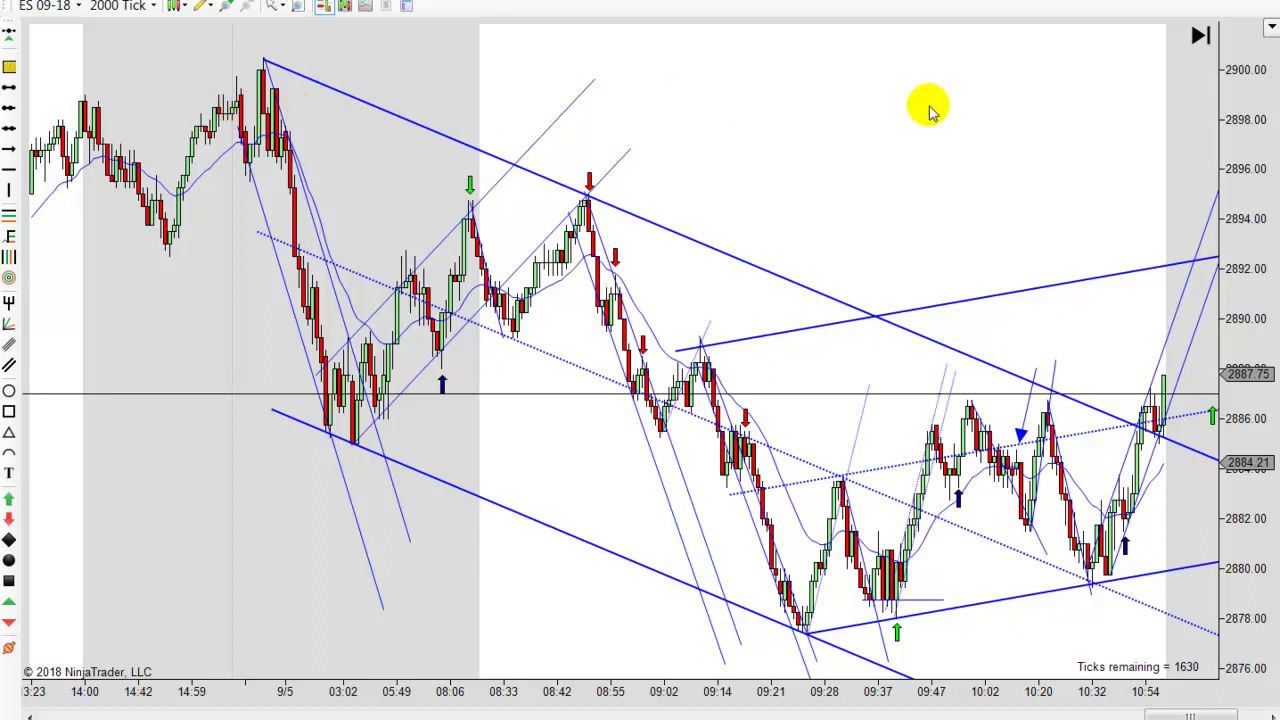
{"action": "left_click_drag", "start_coordinate": [871, 109], "coordinate": [452, 152]}
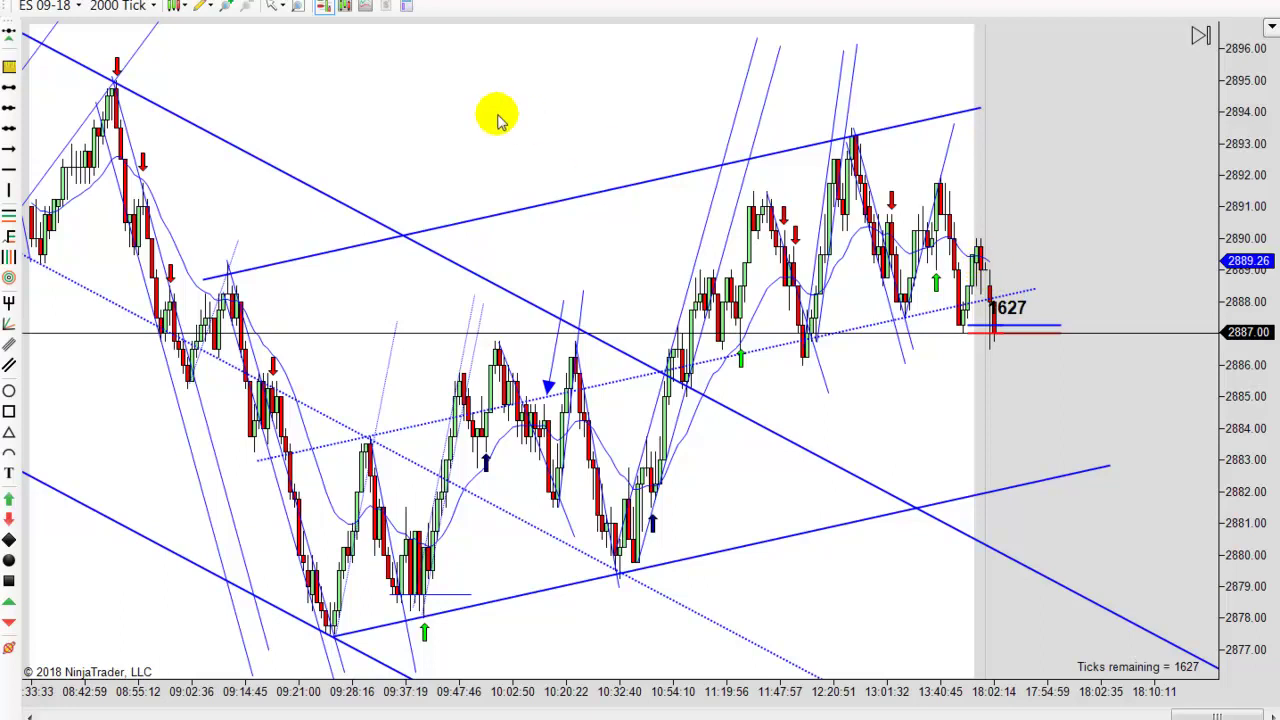
{"action": "left_click_drag", "start_coordinate": [563, 100], "coordinate": [745, 97]}
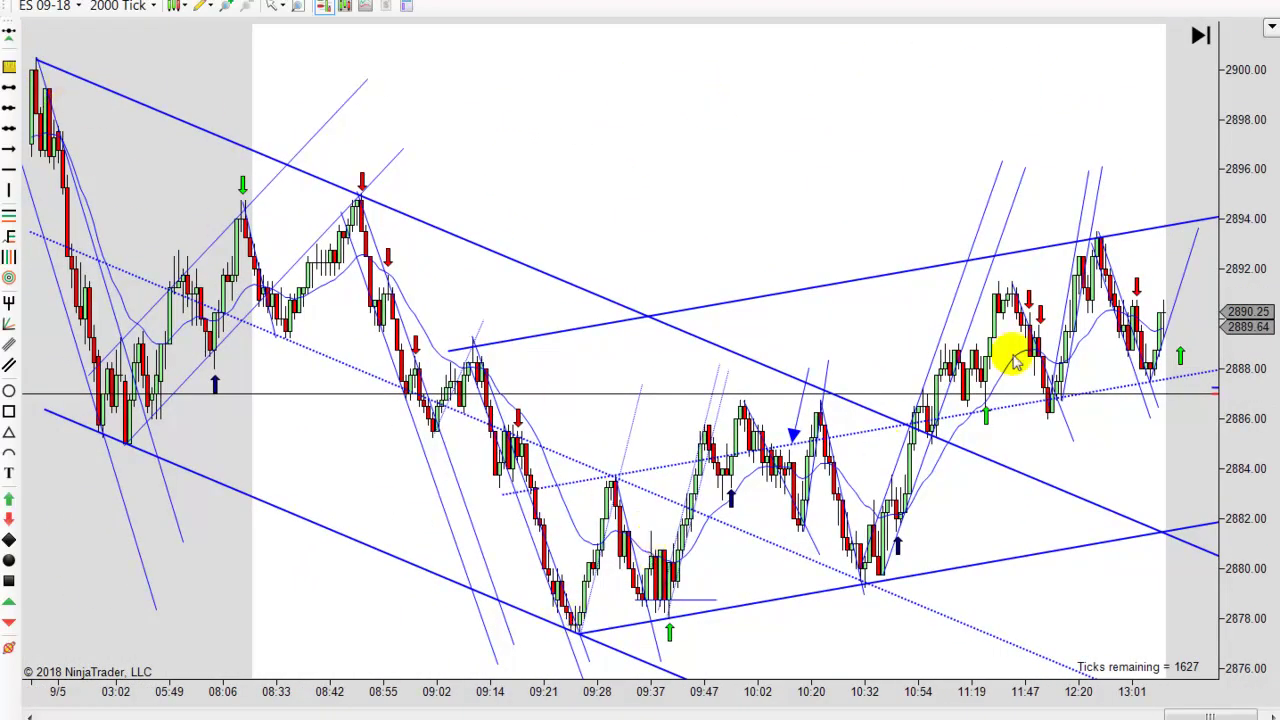
{"action": "left_click_drag", "start_coordinate": [586, 163], "coordinate": [707, 163]}
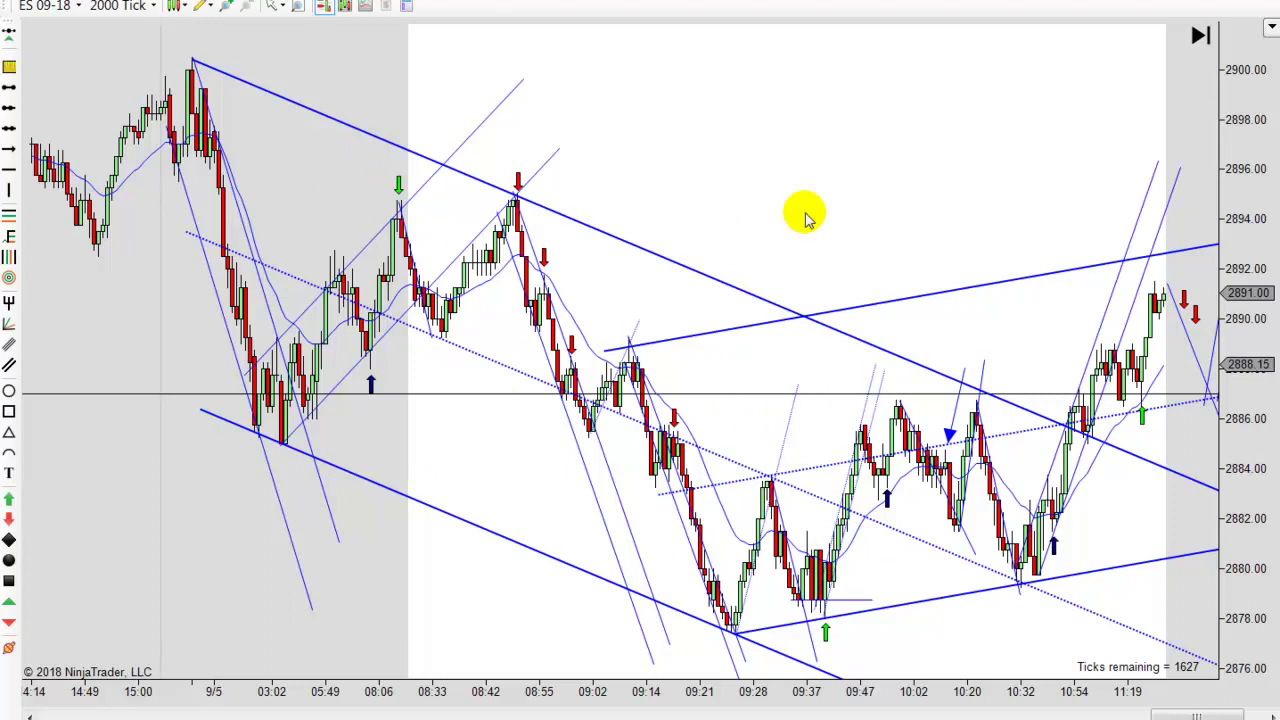
{"action": "left_click_drag", "start_coordinate": [757, 191], "coordinate": [557, 457]}
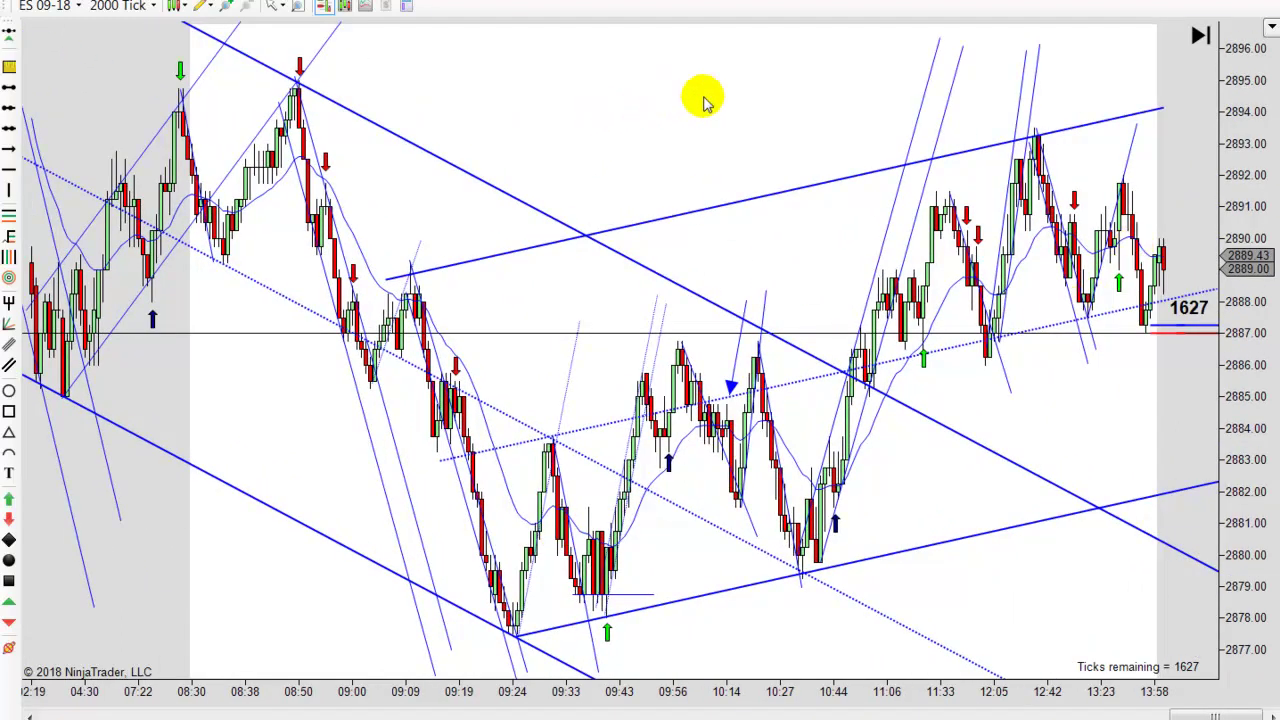
{"action": "scroll", "coordinate": [707, 103], "scroll_direction": "up", "scroll_amount": 3}
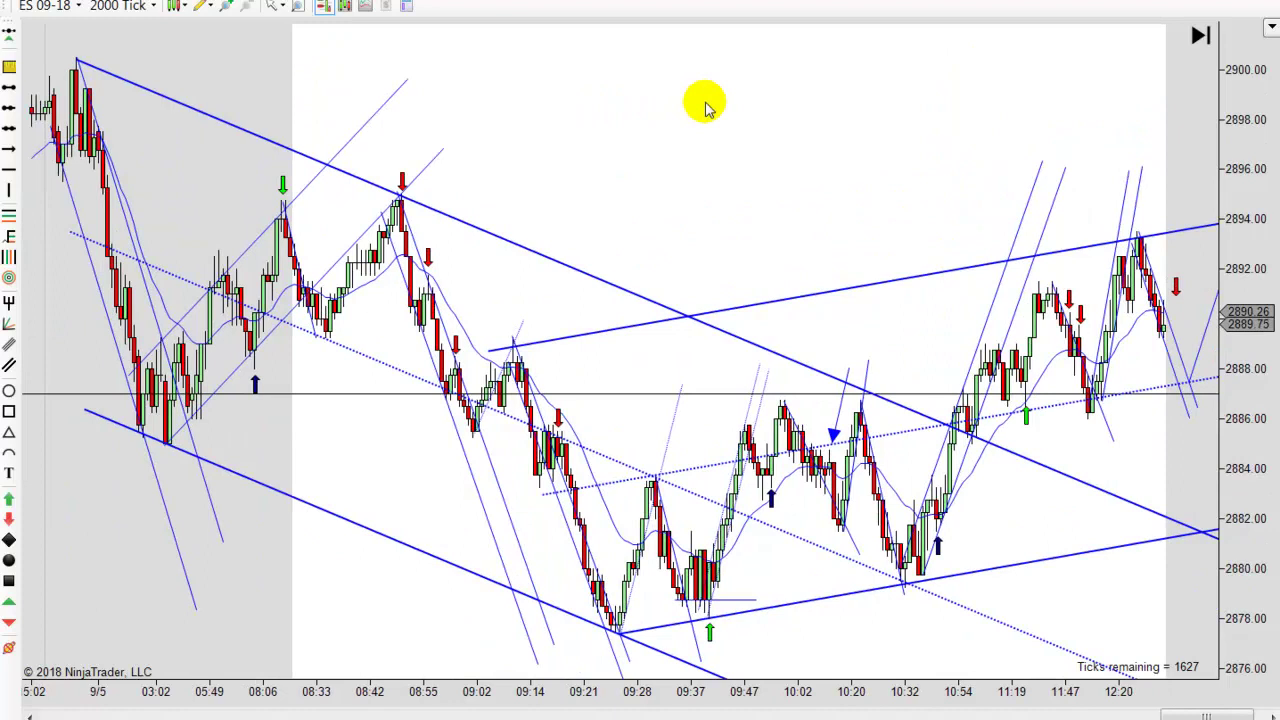
{"action": "scroll", "coordinate": [707, 103], "scroll_direction": "up", "scroll_amount": 1}
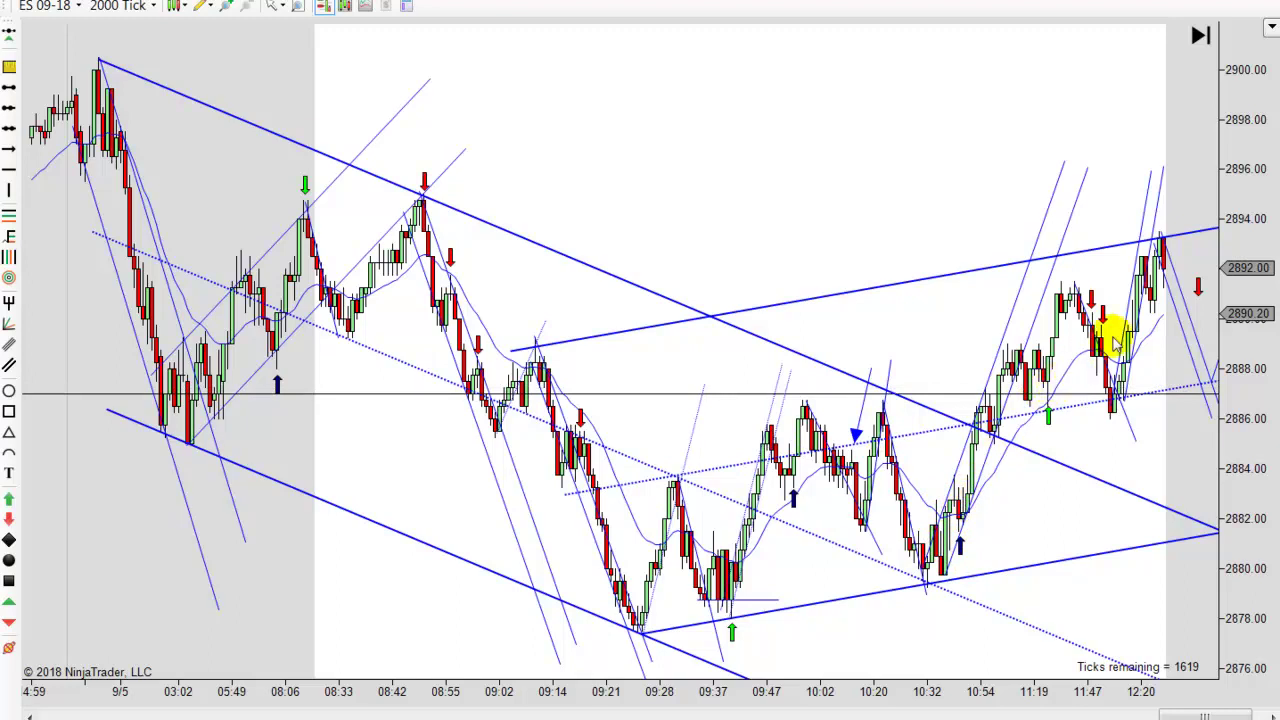
{"action": "left_click_drag", "start_coordinate": [1011, 546], "coordinate": [894, 517]}
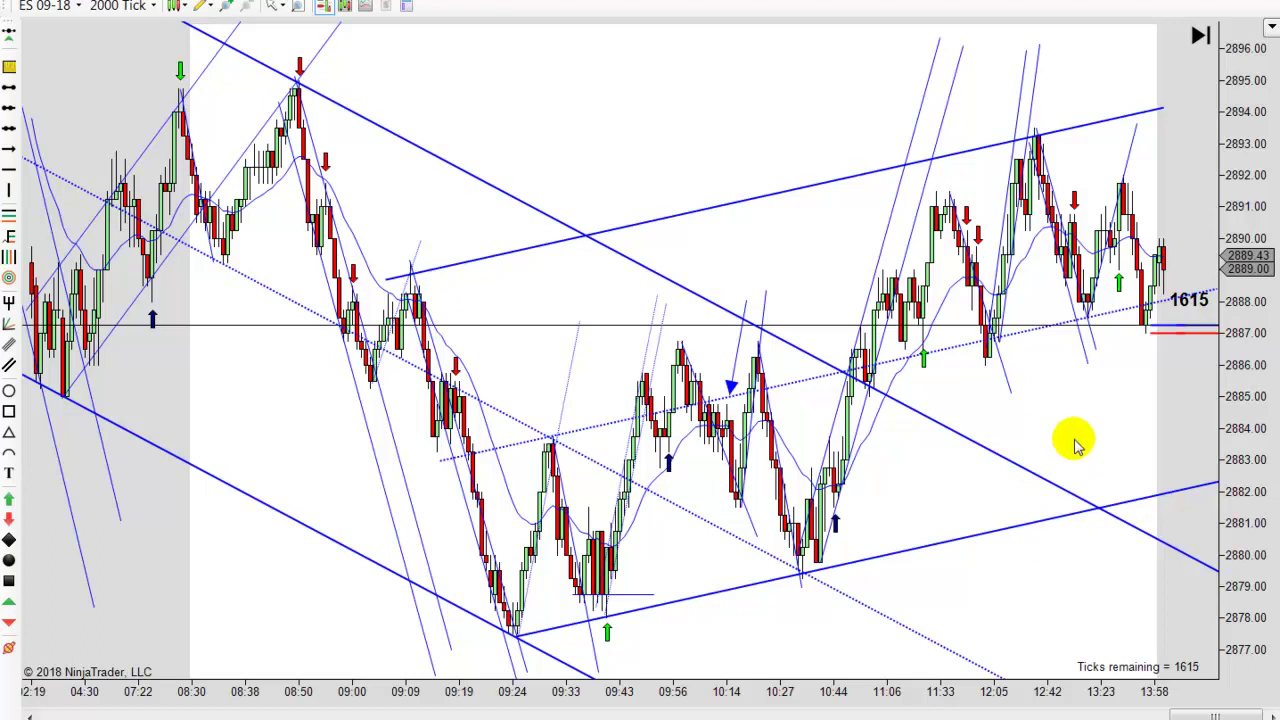
{"action": "scroll", "coordinate": [1060, 440], "scroll_direction": "down", "scroll_amount": 1}
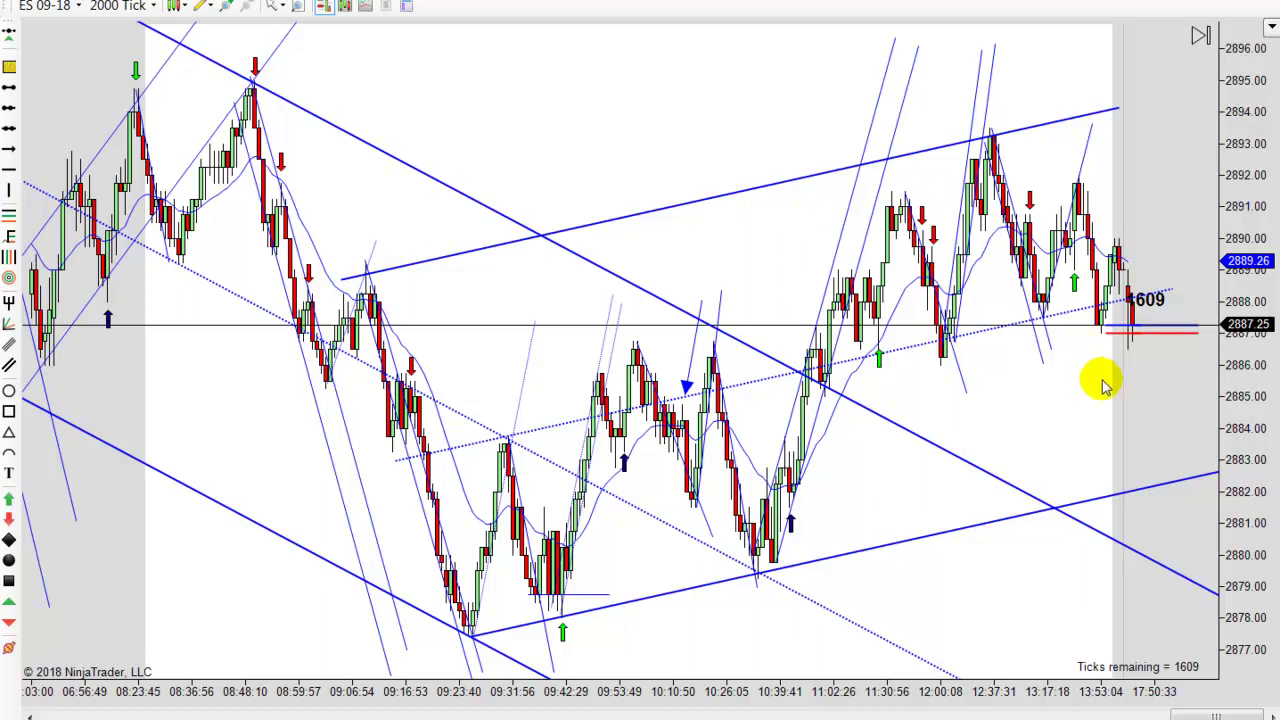
{"action": "scroll", "coordinate": [1046, 415], "scroll_direction": "down", "scroll_amount": 2}
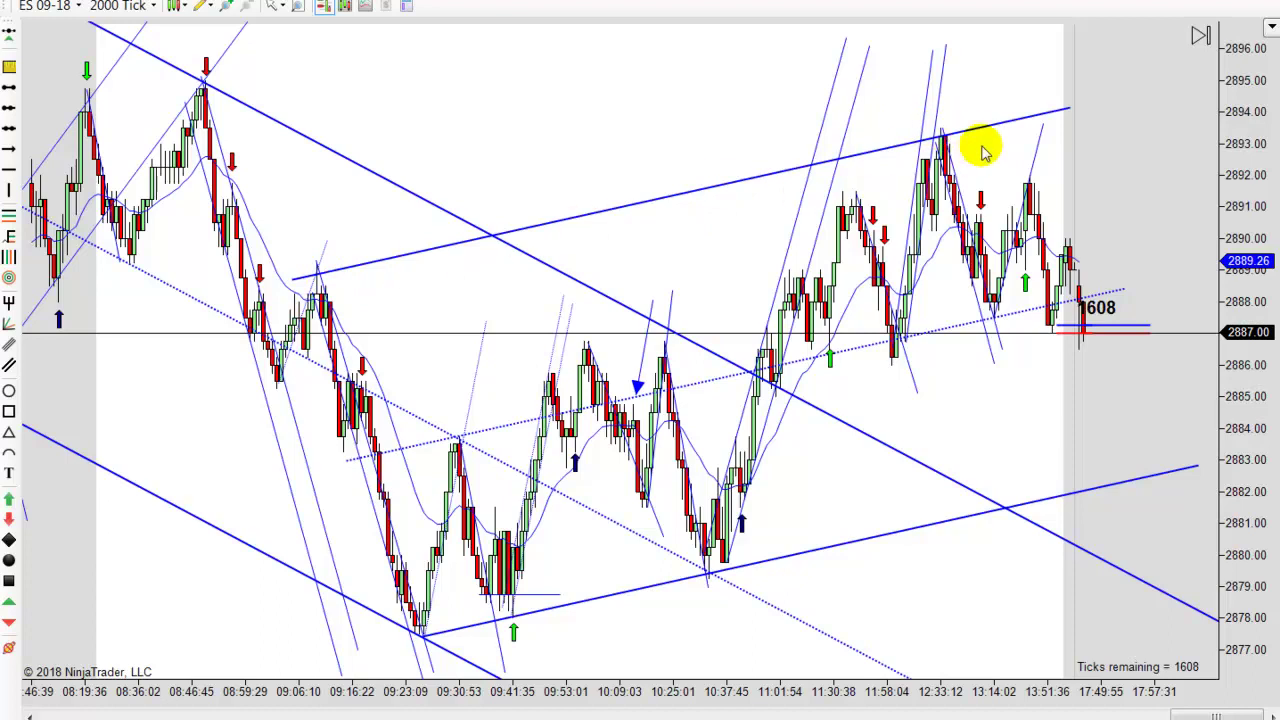
{"action": "scroll", "coordinate": [1000, 400], "scroll_direction": "down", "scroll_amount": 2}
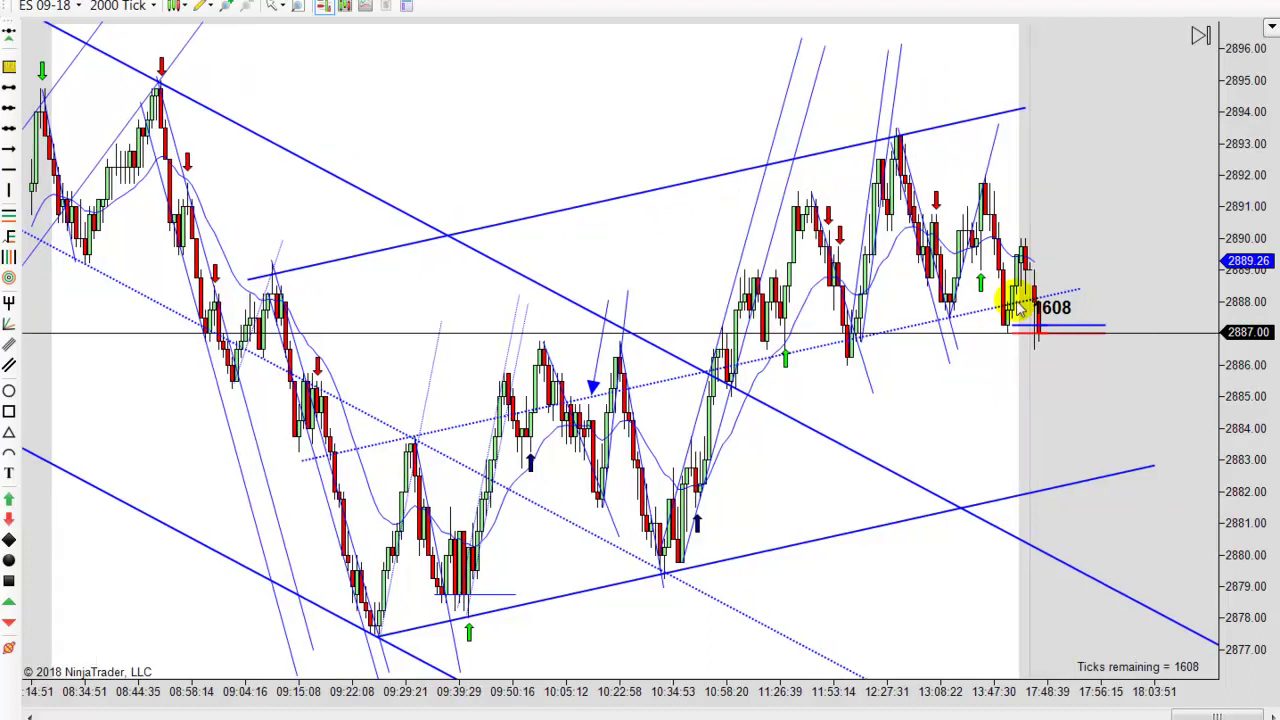
{"action": "left_click_drag", "start_coordinate": [623, 123], "coordinate": [860, 120]}
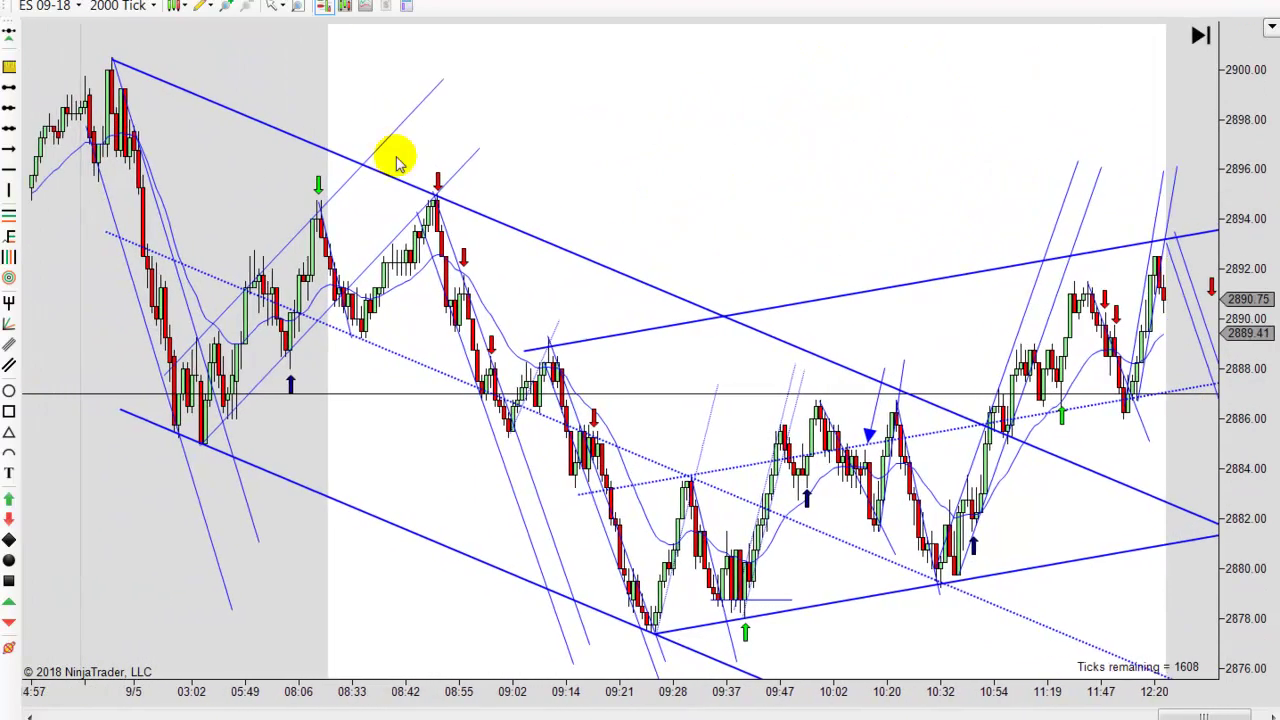
Examine the morning section of the chart, focusing on the descending channel from the 9/5 open to about 09:58
{"action": "scroll", "coordinate": [420, 180], "scroll_direction": "up", "scroll_amount": 1}
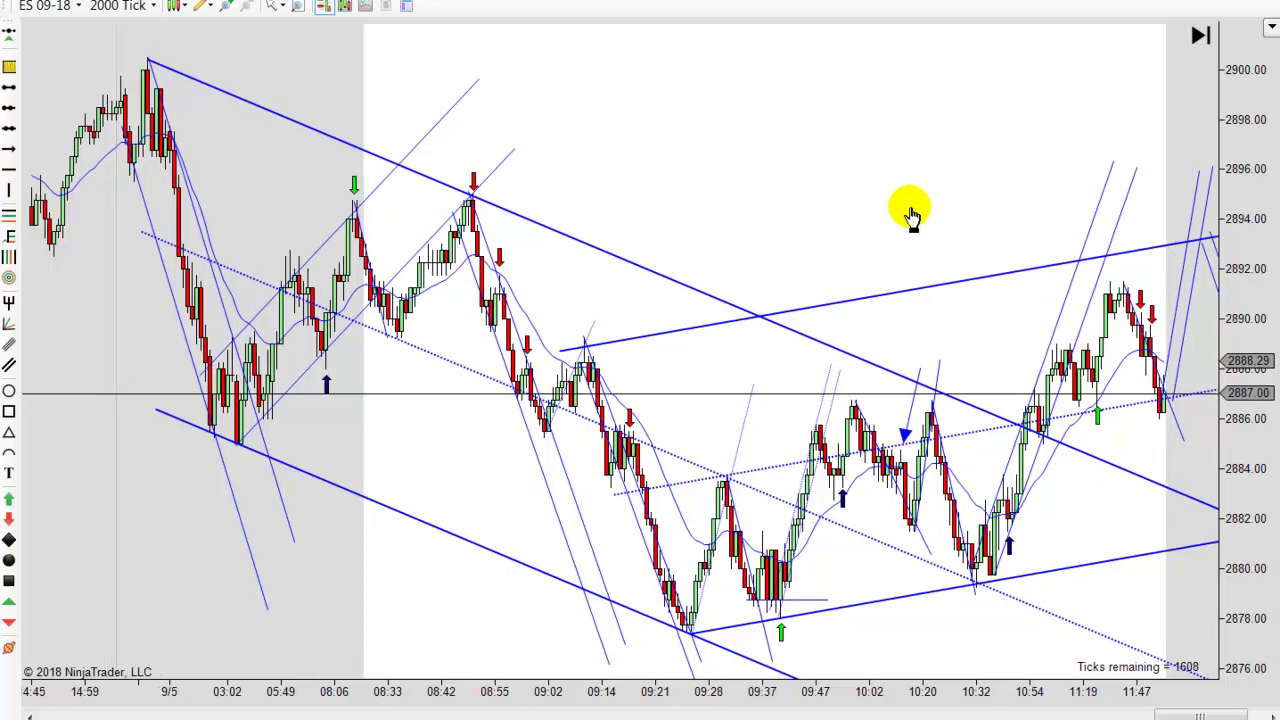
{"action": "scroll", "coordinate": [905, 215], "scroll_direction": "up", "scroll_amount": 1}
{"action": "left_click_drag", "start_coordinate": [740, 128], "coordinate": [1050, 147]}
{"action": "scroll", "coordinate": [812, 122], "scroll_direction": "up", "scroll_amount": 2}
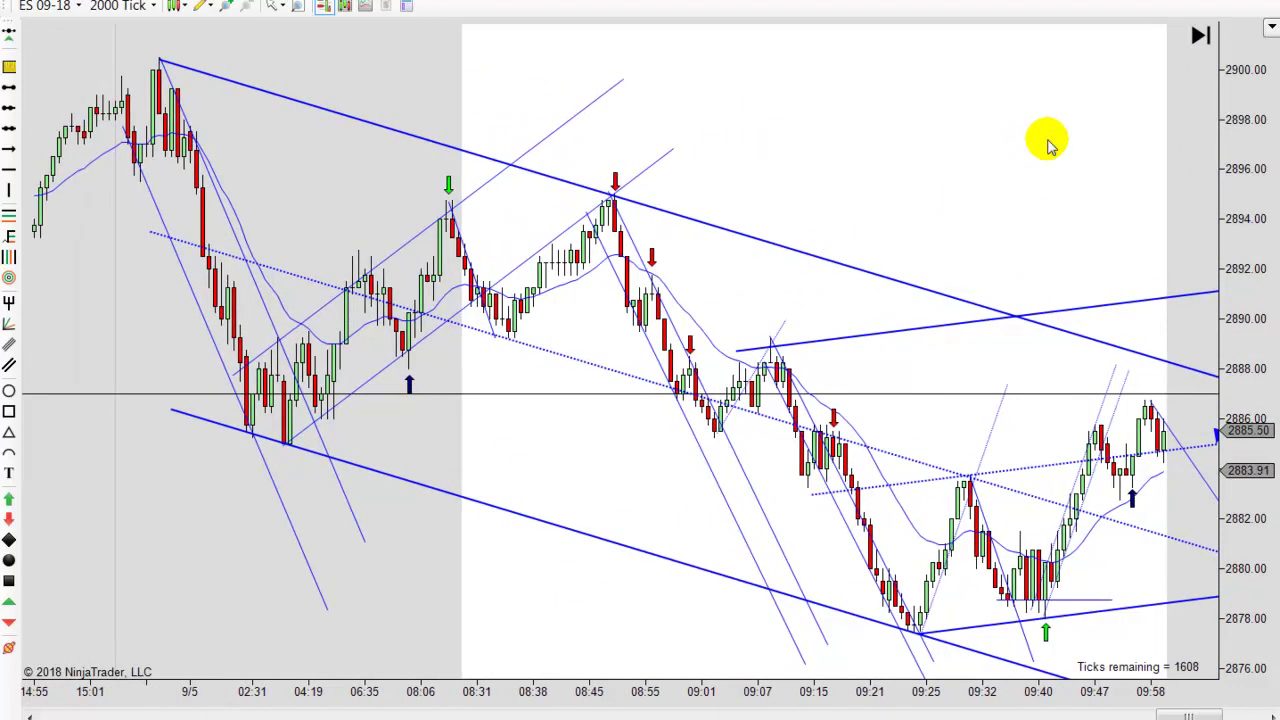
{"action": "scroll", "coordinate": [1050, 147], "scroll_direction": "up", "scroll_amount": 1}
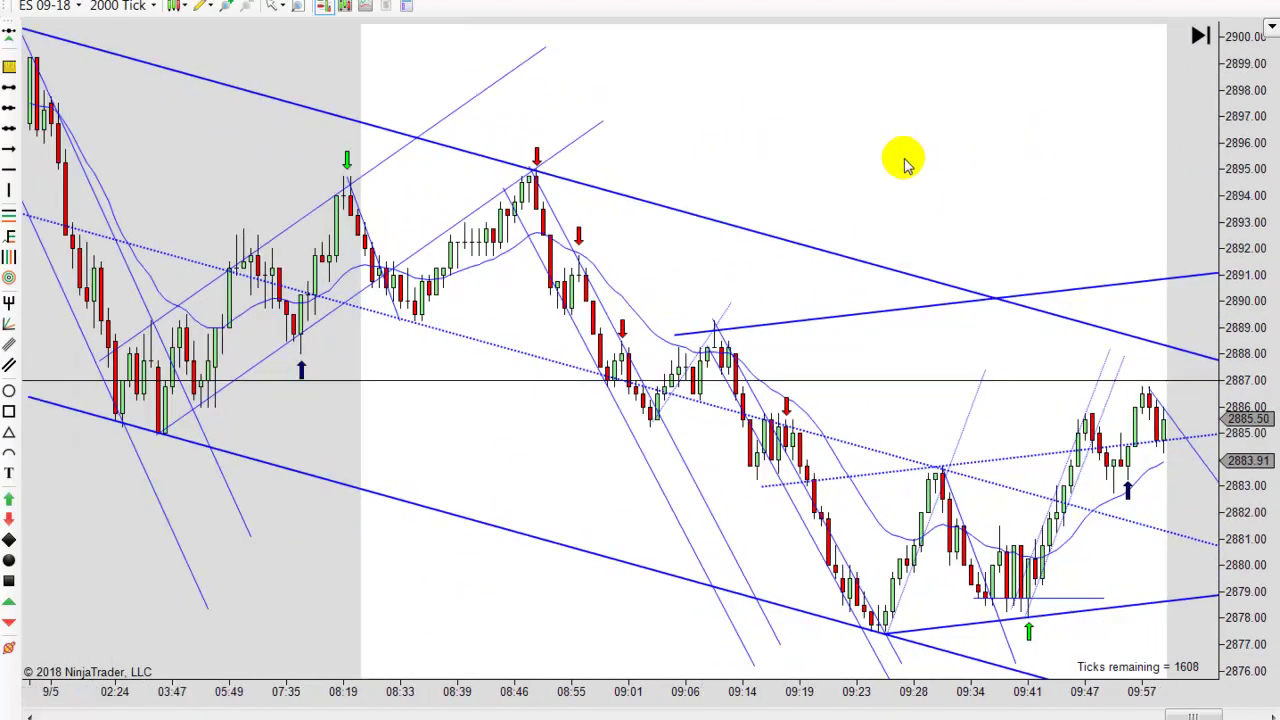
{"action": "scroll", "coordinate": [1015, 155], "scroll_direction": "up", "scroll_amount": 3}
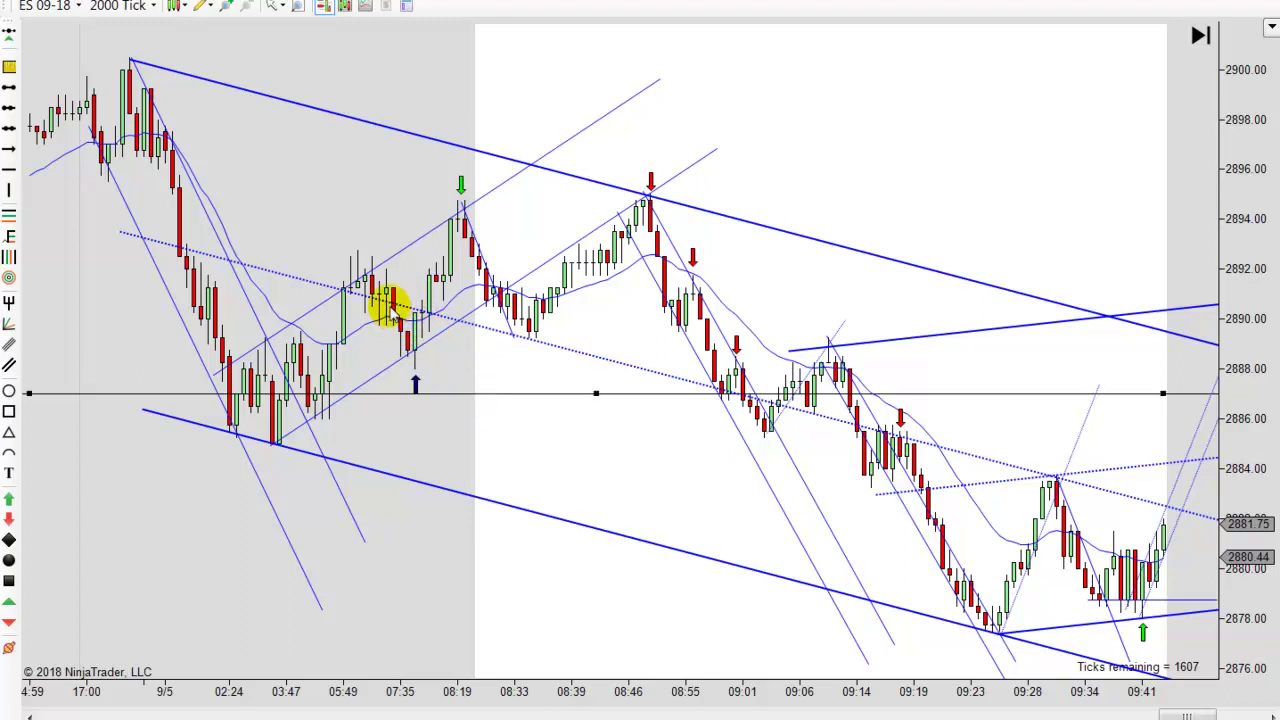
{"action": "left_click", "coordinate": [500, 371]}
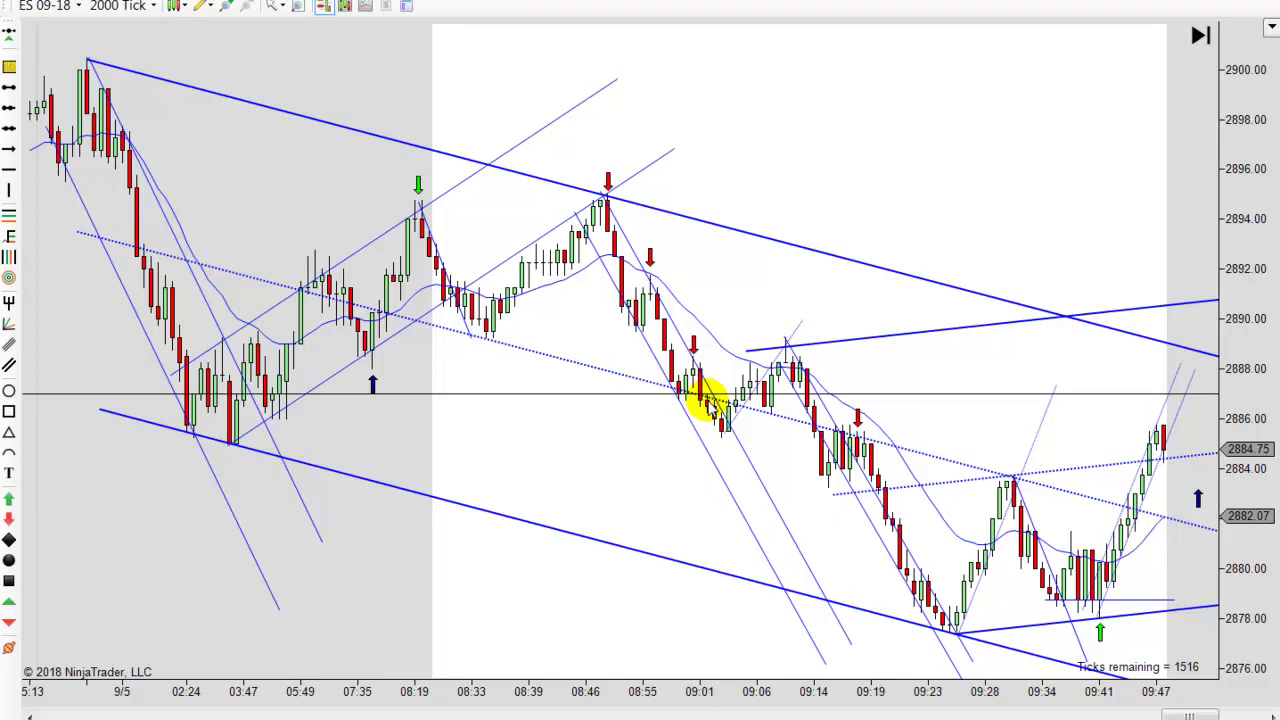
Draw an arrow line down the first leg from the swing high near 08:50 and shift it onto the second down leg
{"action": "left_click", "coordinate": [8, 150]}
{"action": "left_click", "coordinate": [606, 190]}
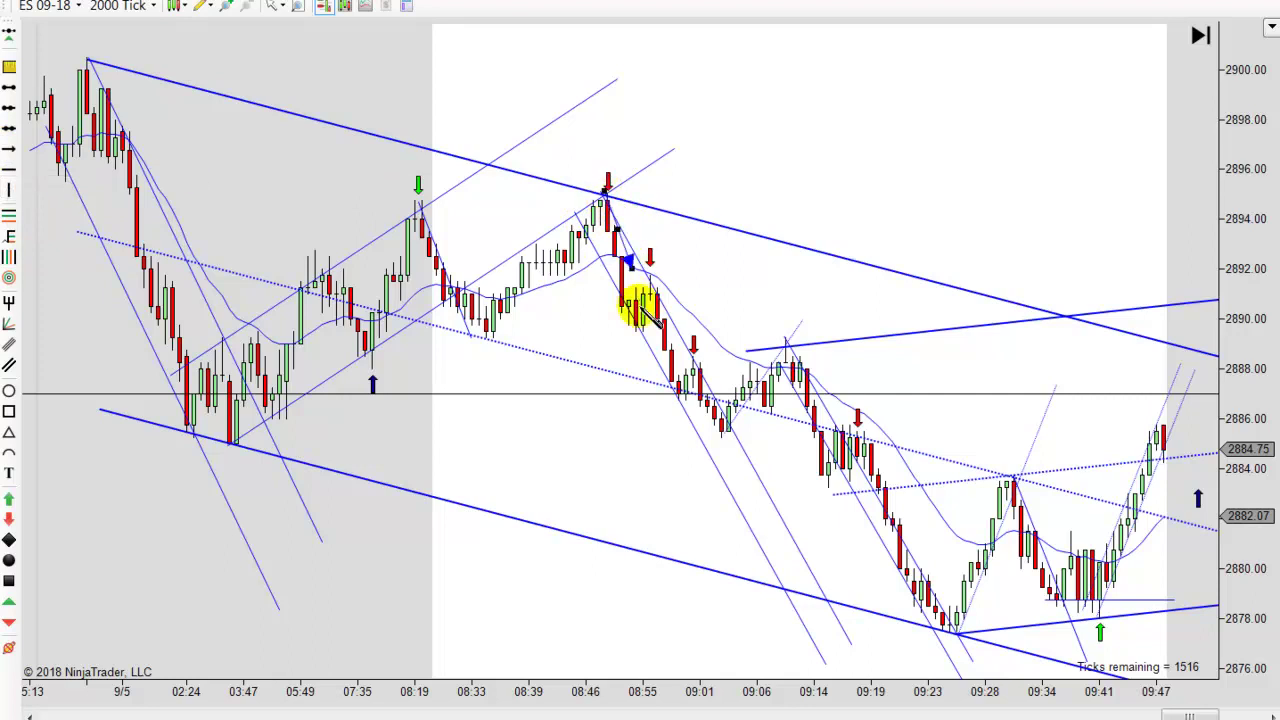
{"action": "left_click", "coordinate": [637, 325]}
{"action": "left_click_drag", "start_coordinate": [640, 335], "coordinate": [676, 381]}
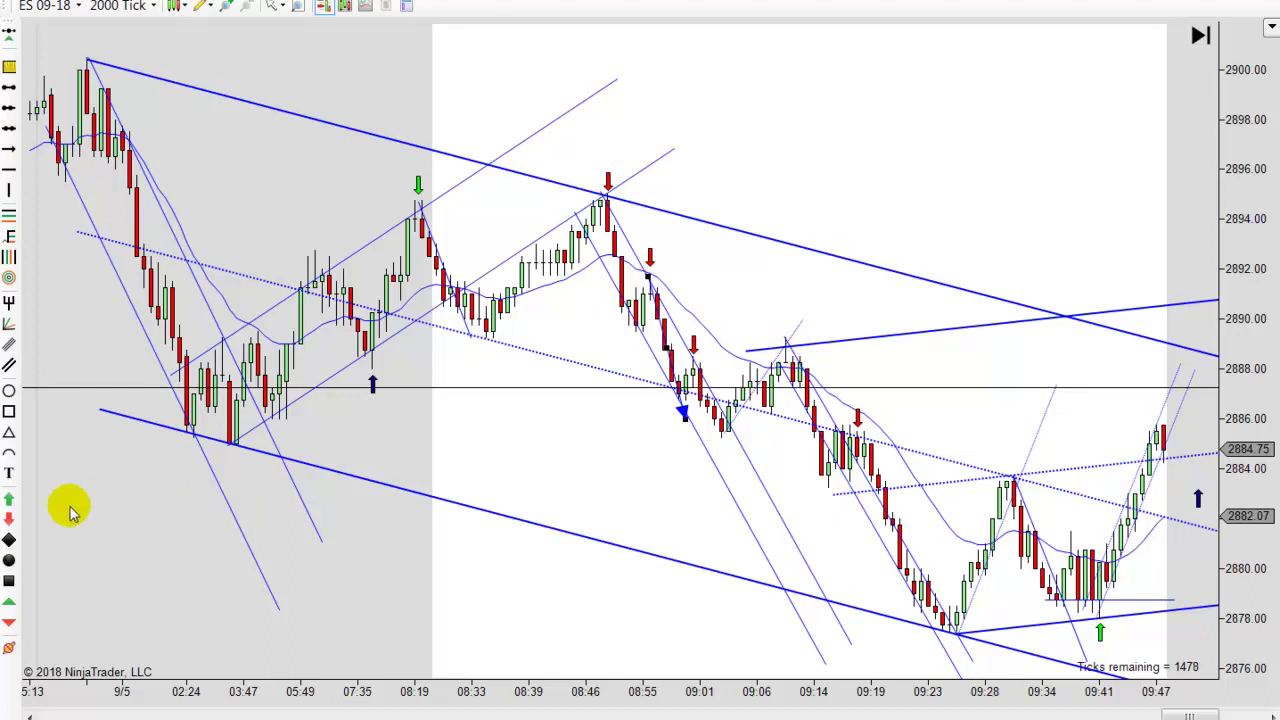
Place a green down-arrow marker above the swing high near 09:11
{"action": "left_click", "coordinate": [10, 519]}
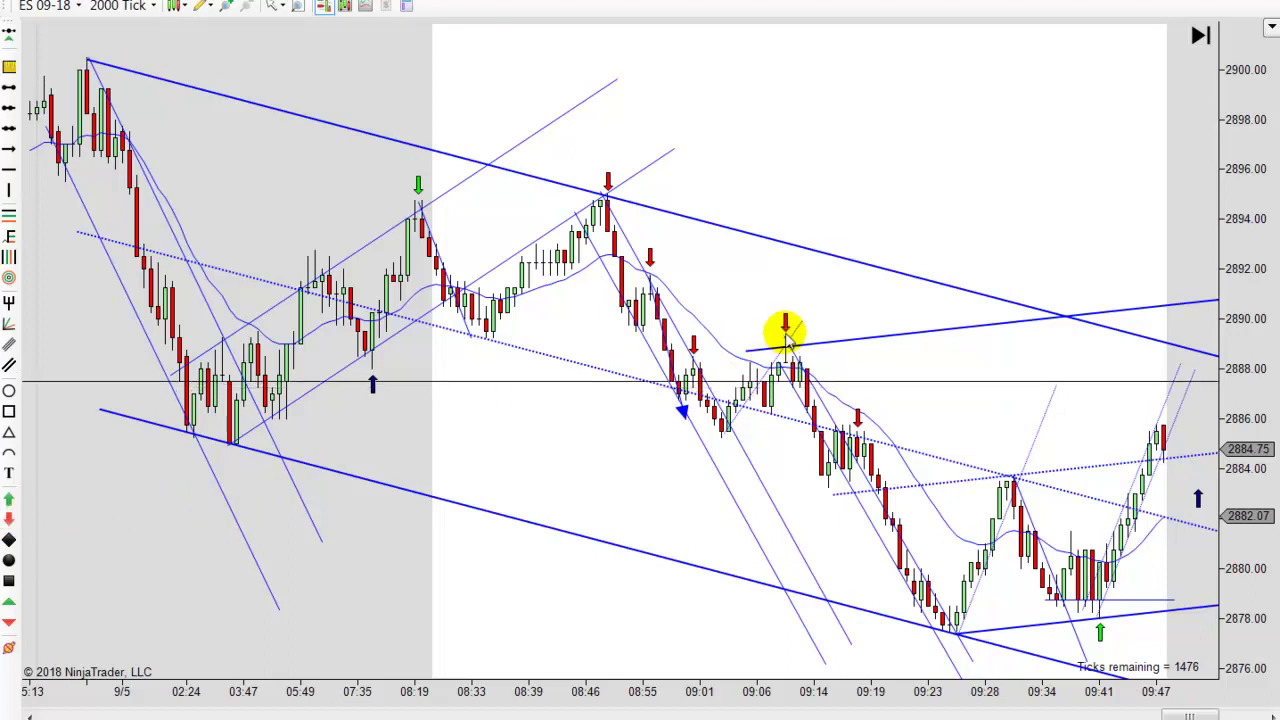
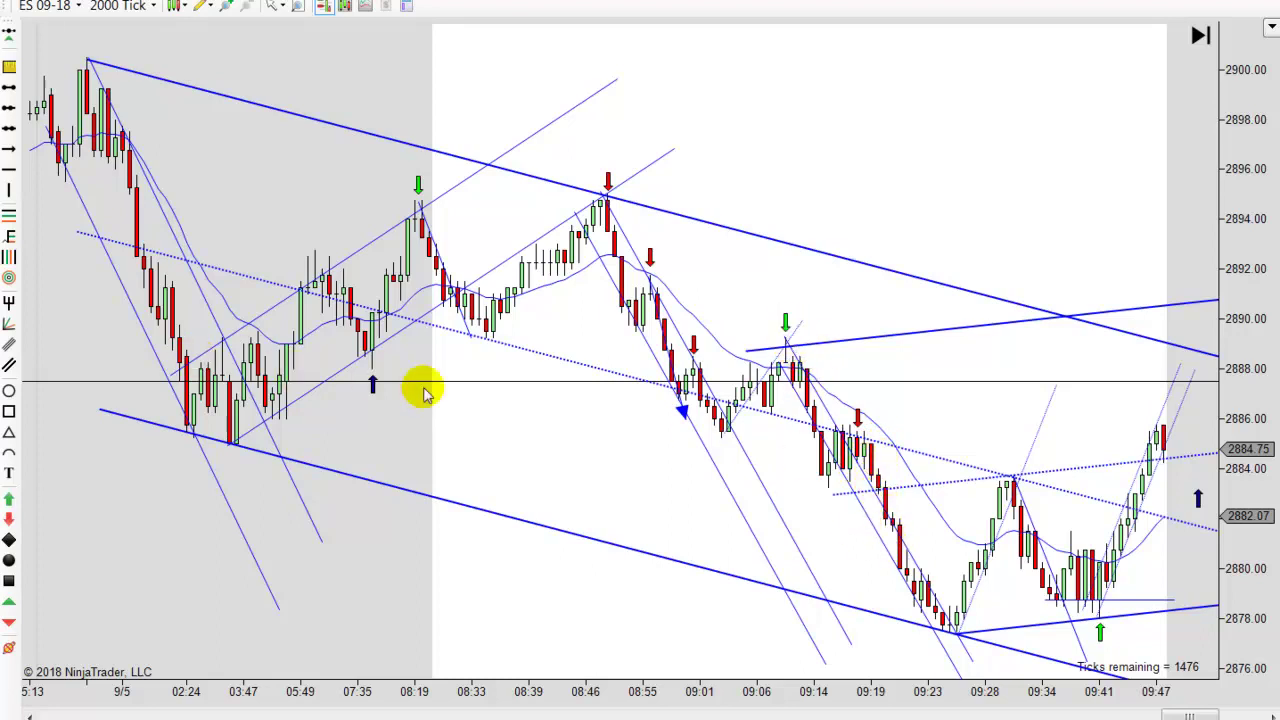
Compare the declines from the 08:50 and 09:11 swing highs by fitting the arrow line along each, and delete it
{"action": "left_click_drag", "start_coordinate": [668, 340], "coordinate": [802, 405]}
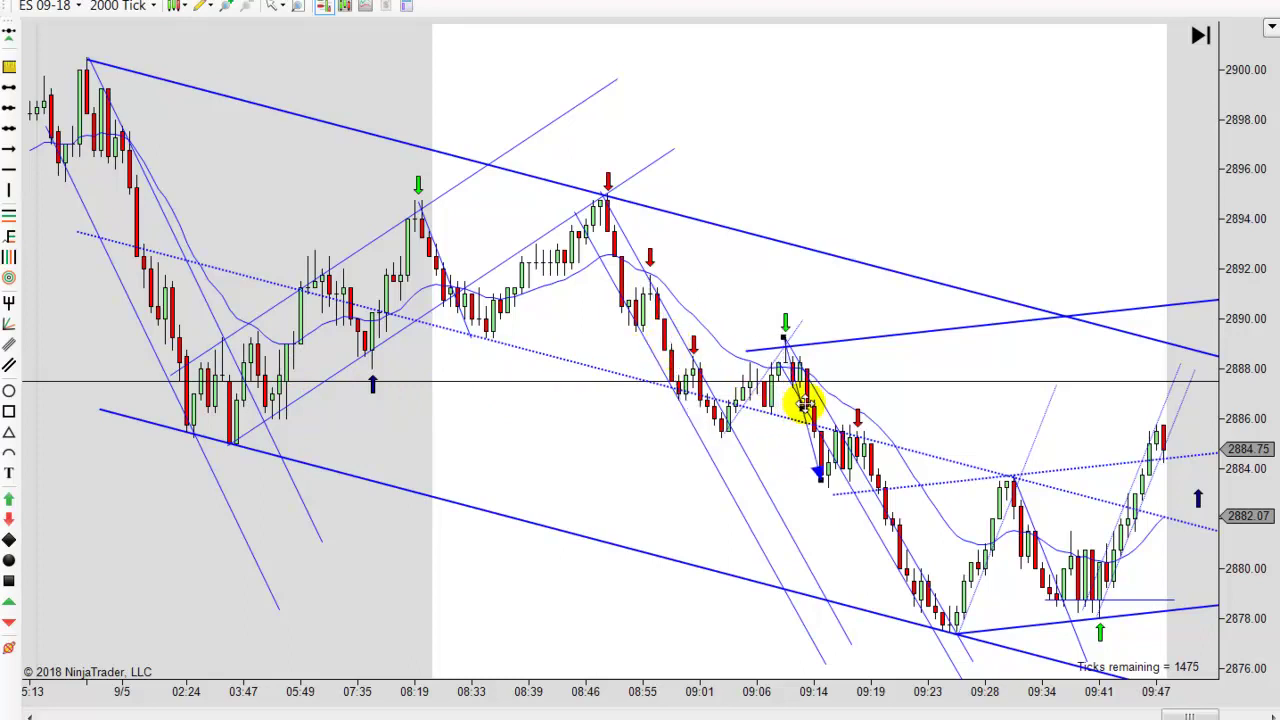
{"action": "mouse_move", "coordinate": [815, 478]}
{"action": "left_mouse_down"}
{"action": "mouse_move", "coordinate": [826, 483]}
{"action": "mouse_move", "coordinate": [823, 446]}
{"action": "mouse_move", "coordinate": [880, 534]}
{"action": "mouse_move", "coordinate": [629, 294]}
{"action": "mouse_move", "coordinate": [643, 343]}
{"action": "mouse_move", "coordinate": [646, 331]}
{"action": "mouse_move", "coordinate": [725, 436]}
{"action": "left_mouse_up"}
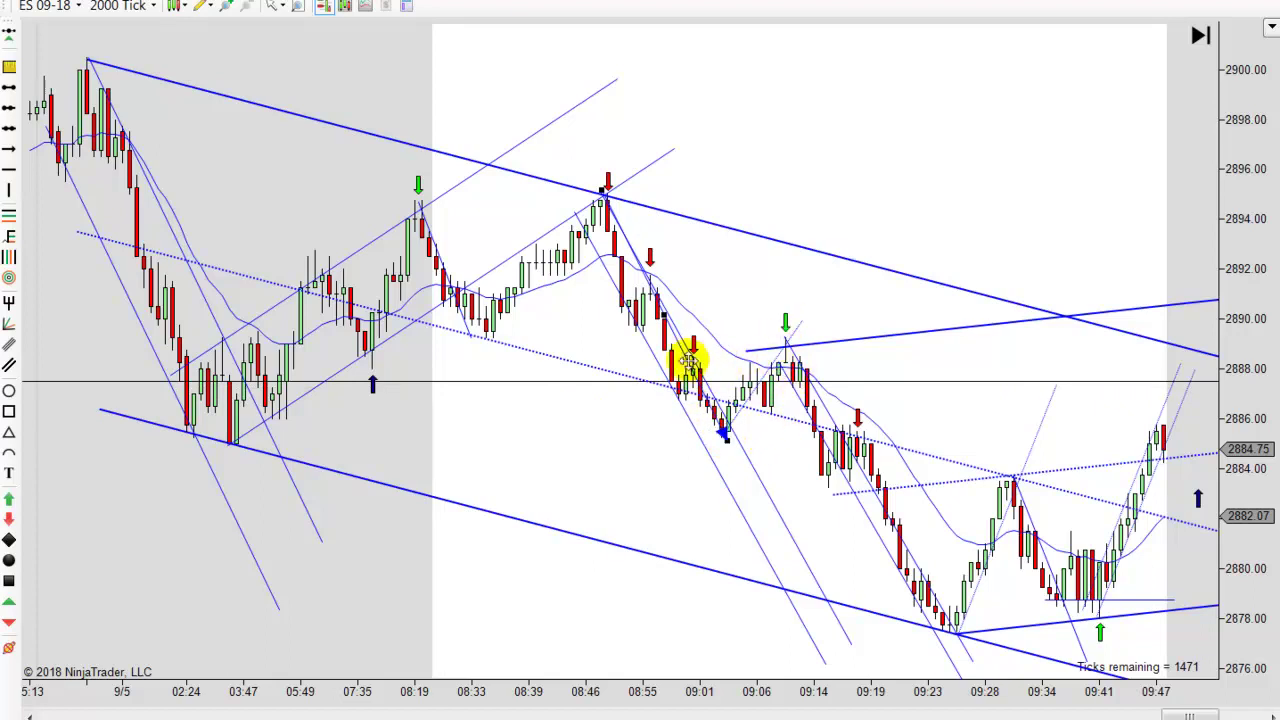
{"action": "mouse_move", "coordinate": [725, 430]}
{"action": "left_mouse_down"}
{"action": "mouse_move", "coordinate": [820, 463]}
{"action": "mouse_move", "coordinate": [875, 505]}
{"action": "left_mouse_up"}
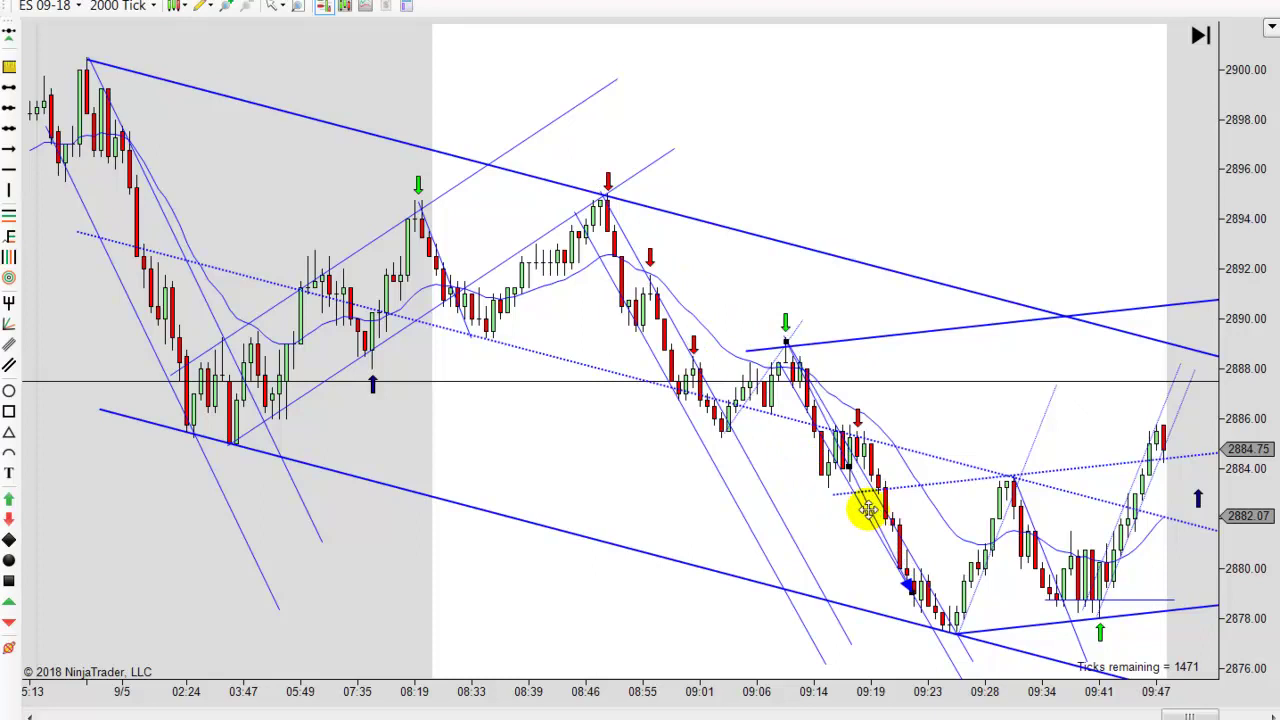
{"action": "left_click", "coordinate": [906, 574]}
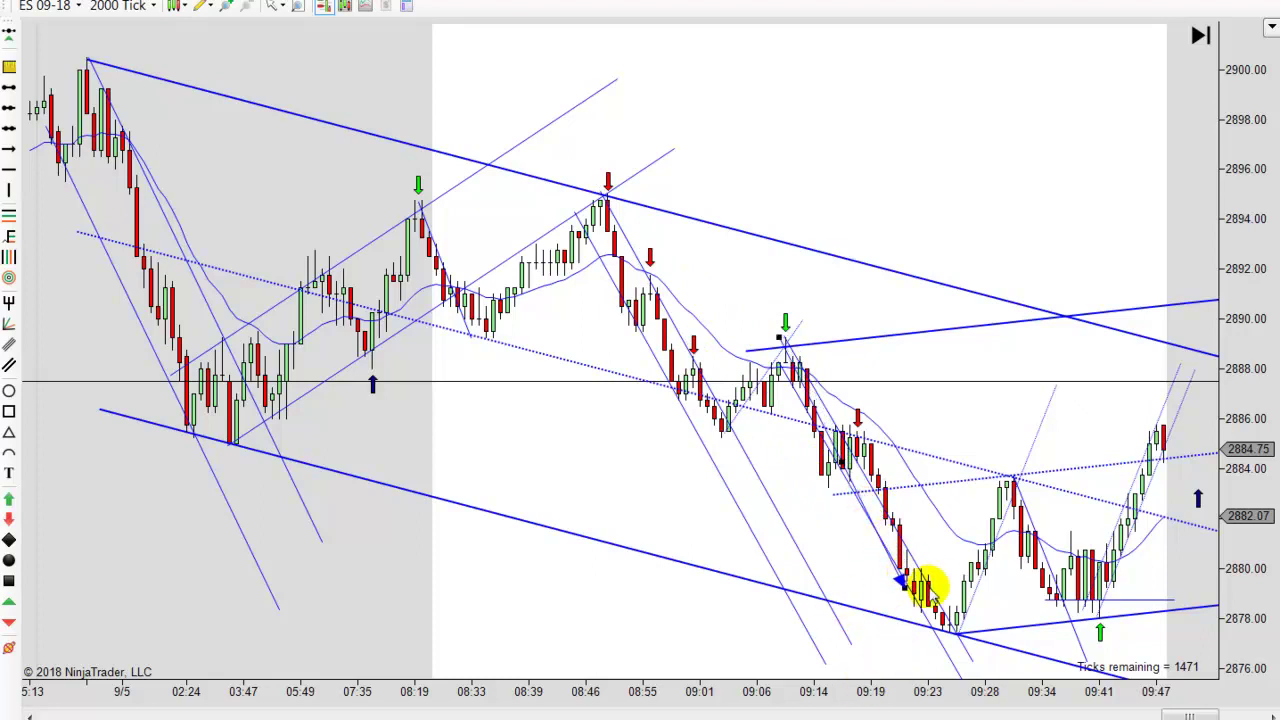
{"action": "left_click_drag", "start_coordinate": [863, 510], "coordinate": [835, 533]}
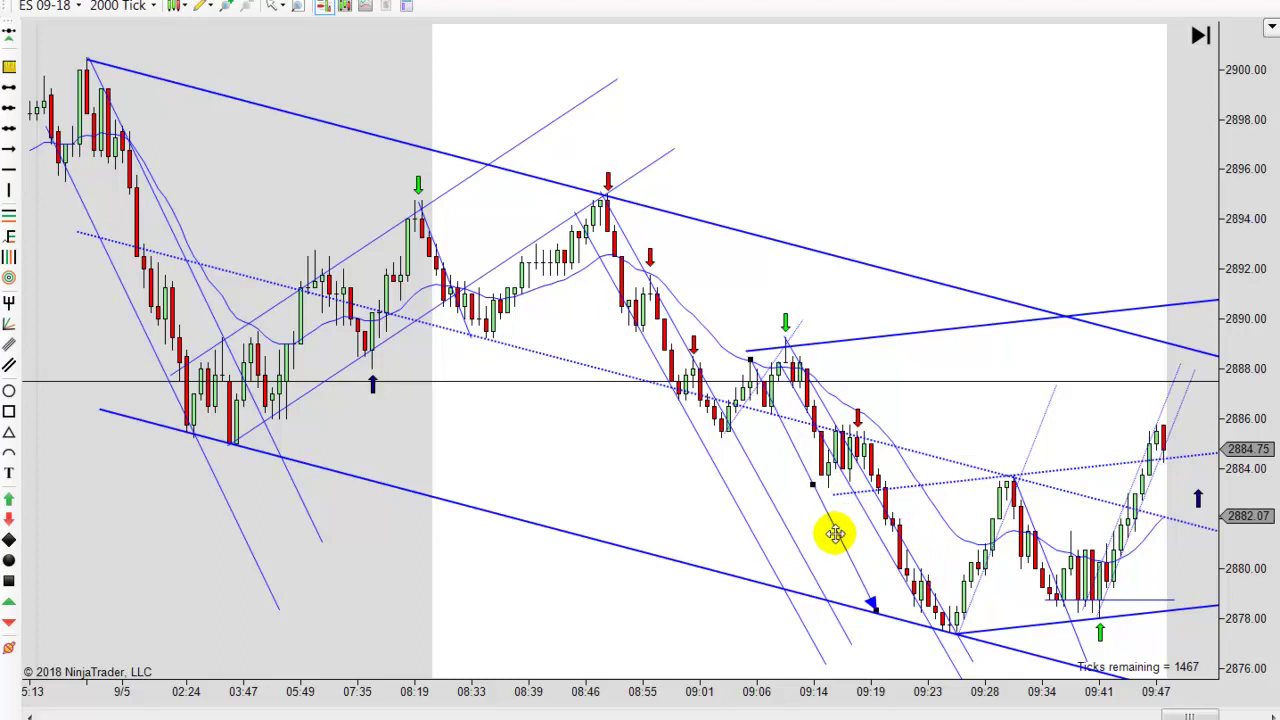
{"action": "key", "text": "Delete"}
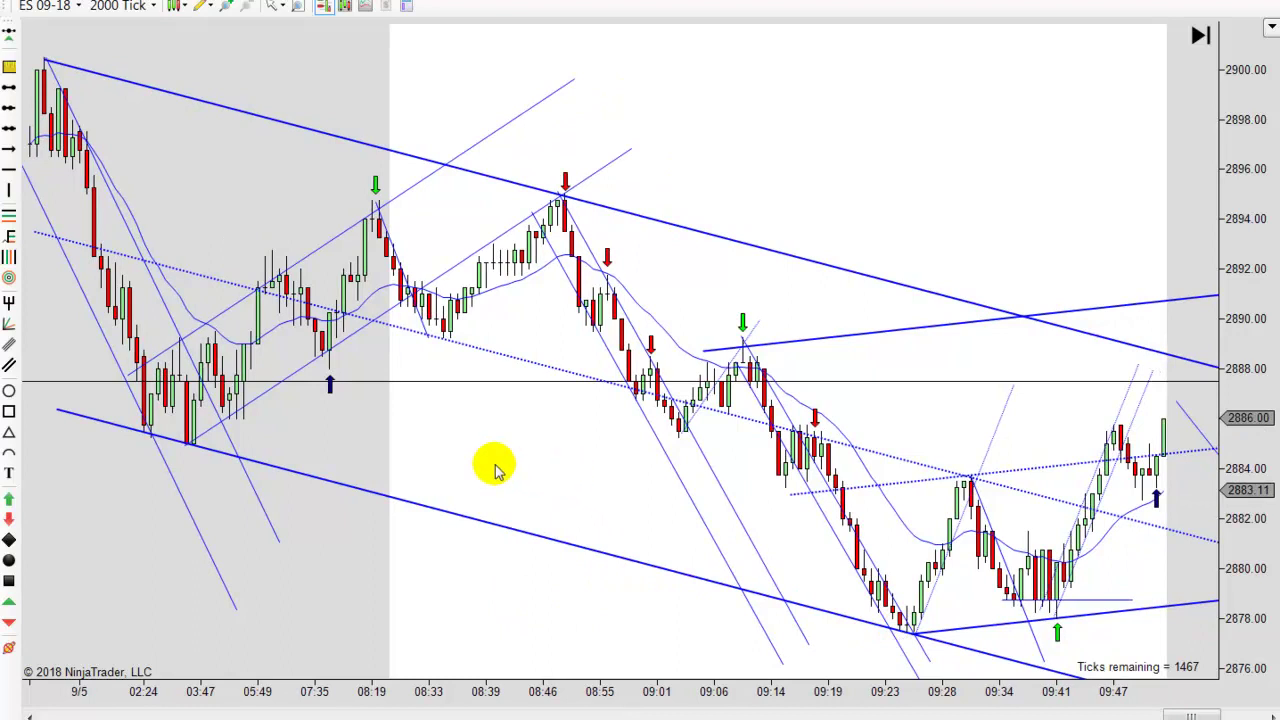
Shift a parallel copy of the steep trend line falling from the 09:11 swing high slightly outward, and remove it
{"action": "scroll", "coordinate": [527, 473], "scroll_direction": "up", "scroll_amount": 3}
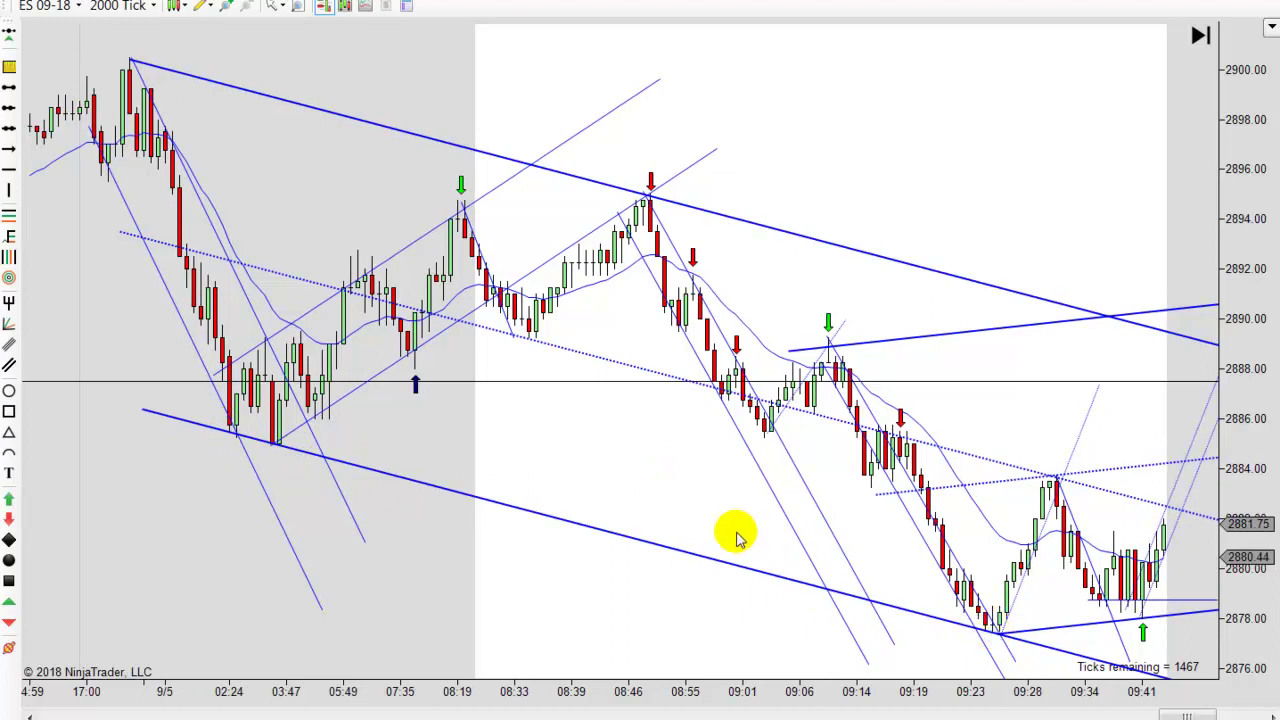
{"action": "scroll", "coordinate": [690, 545], "scroll_direction": "down", "scroll_amount": 3}
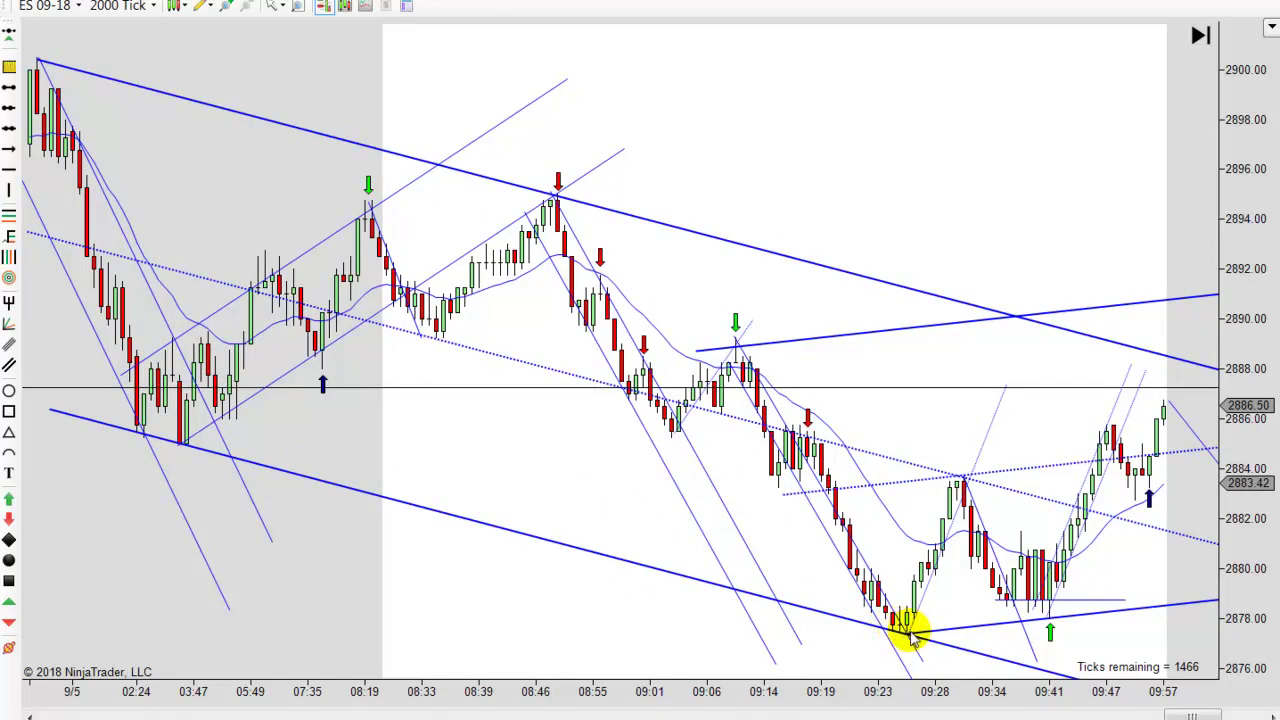
{"action": "scroll", "coordinate": [600, 522], "scroll_direction": "down", "scroll_amount": 3}
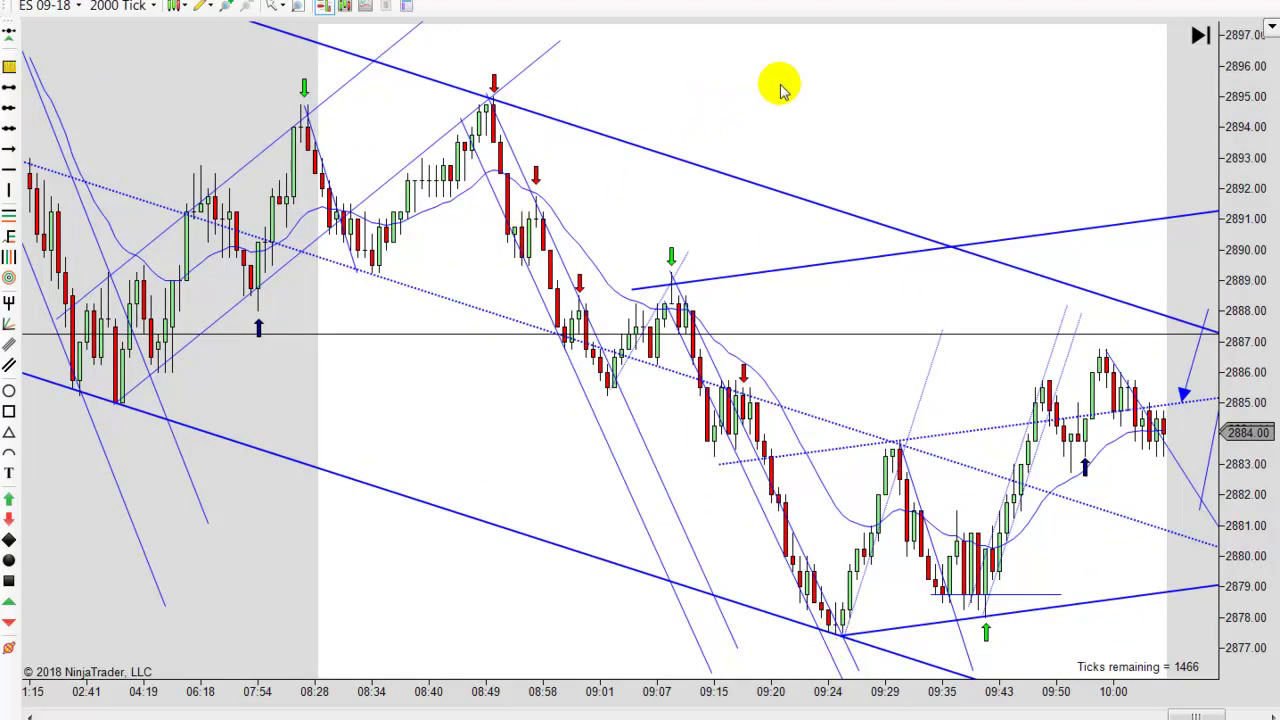
{"action": "scroll", "coordinate": [800, 90], "scroll_direction": "down", "scroll_amount": 4}
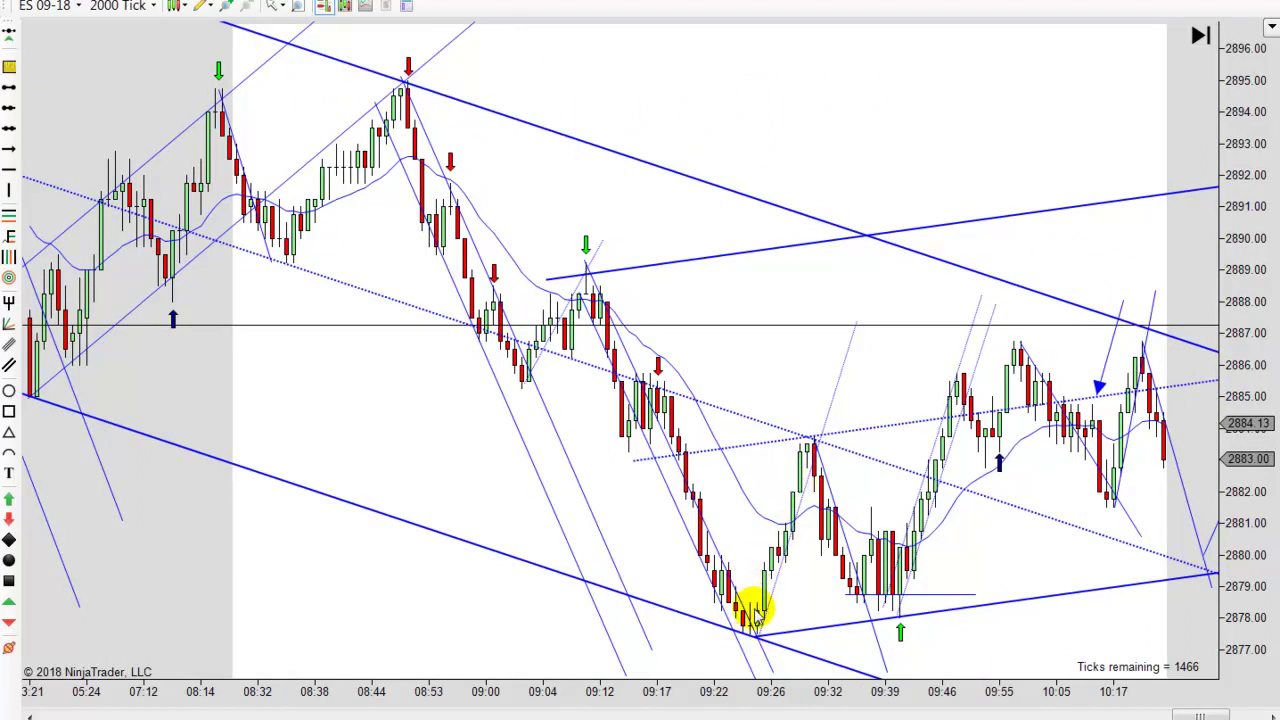
{"action": "left_click", "coordinate": [676, 437]}
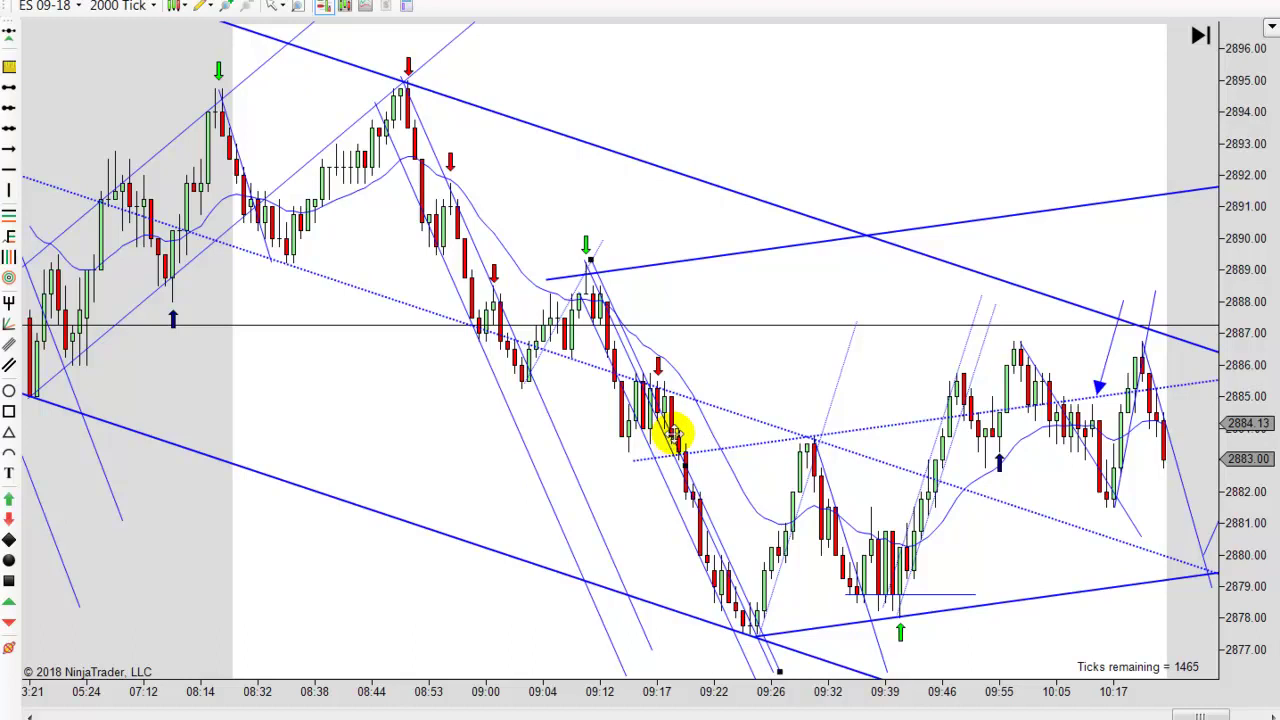
{"action": "left_click", "coordinate": [686, 432]}
{"action": "left_click_drag", "start_coordinate": [686, 432], "coordinate": [683, 436]}
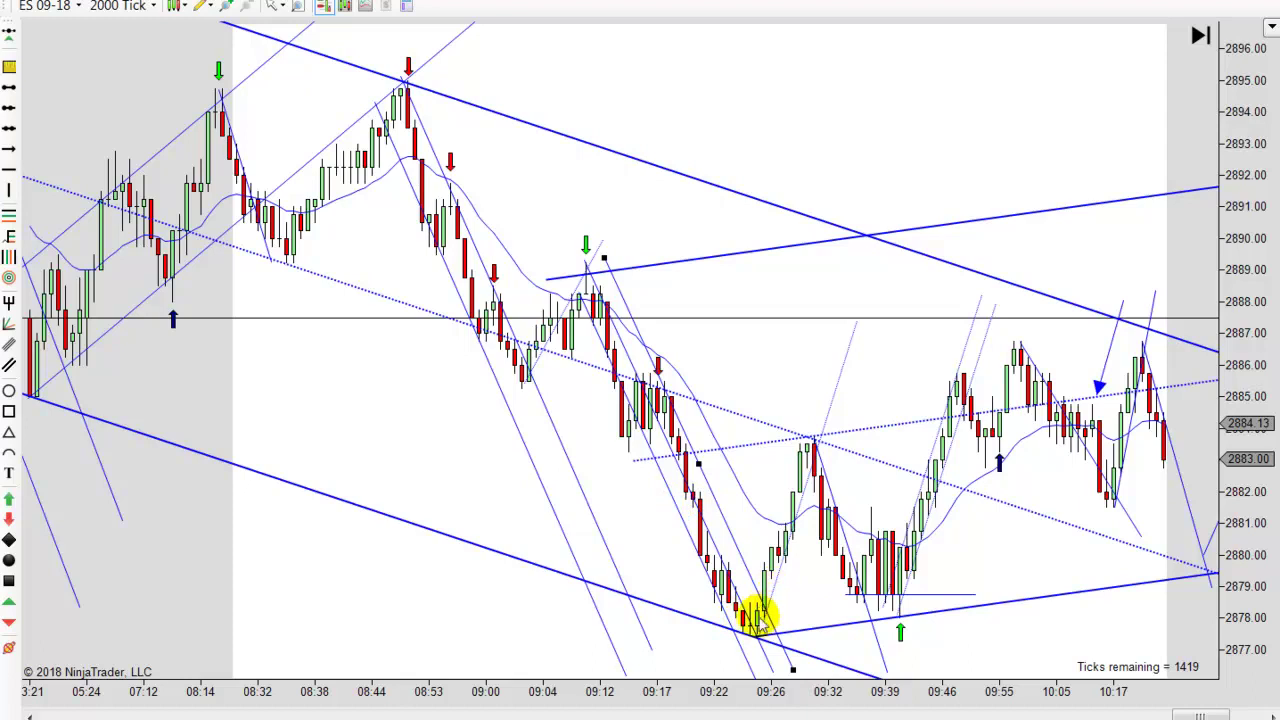
{"action": "left_click", "coordinate": [740, 535]}
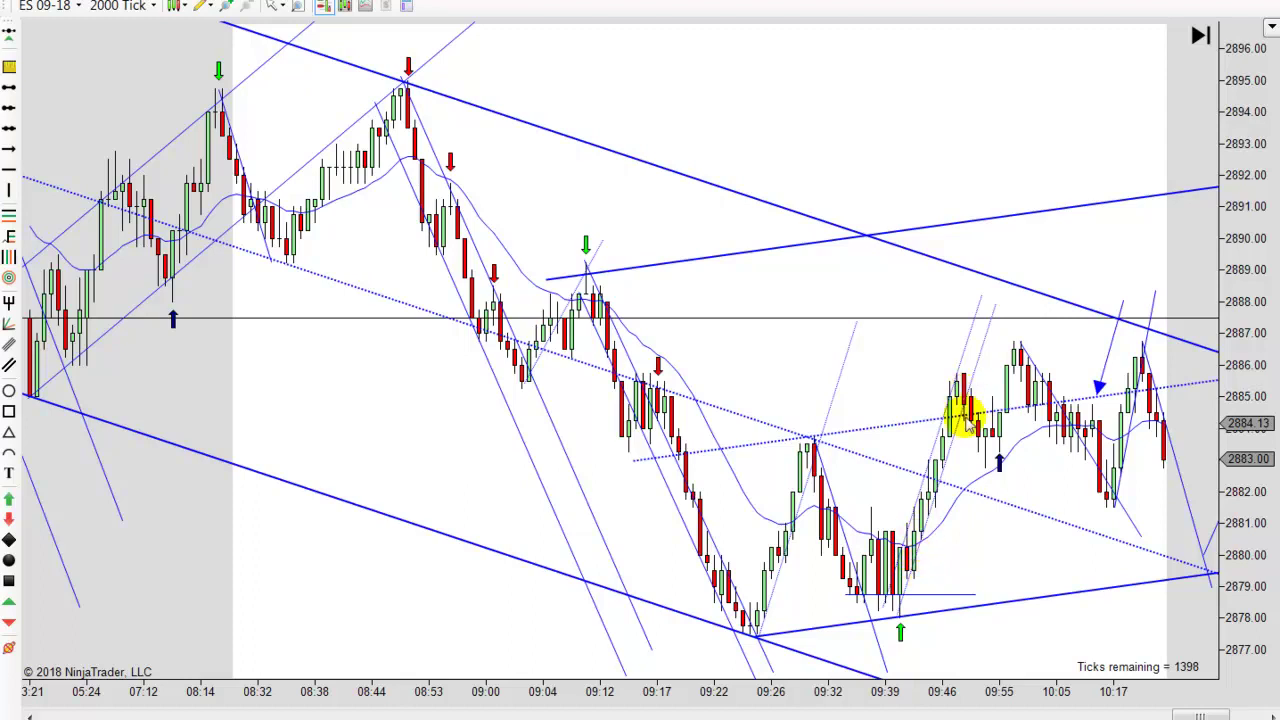
Draw a horizontal line at about 2883.75 beneath the consolidation lows, from about 09:49 to 10:26
{"action": "scroll", "coordinate": [975, 560], "scroll_direction": "down", "scroll_amount": 1}
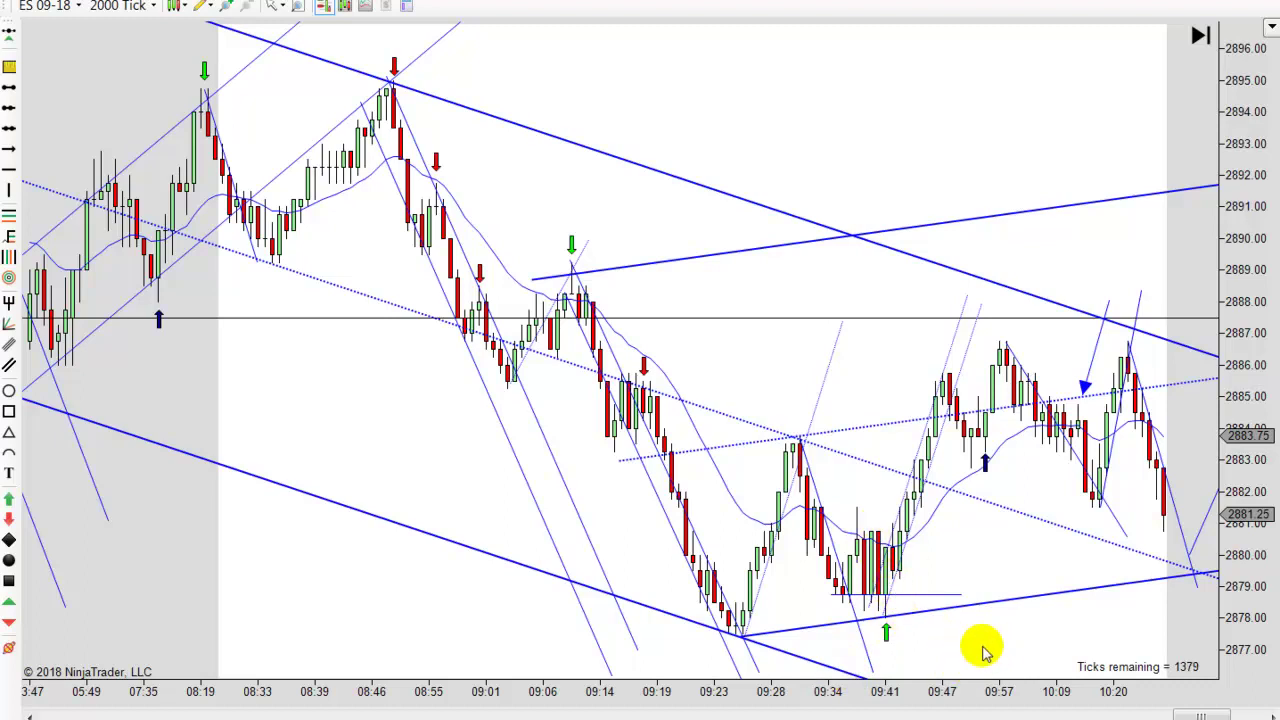
{"action": "left_click_drag", "start_coordinate": [990, 650], "coordinate": [923, 651]}
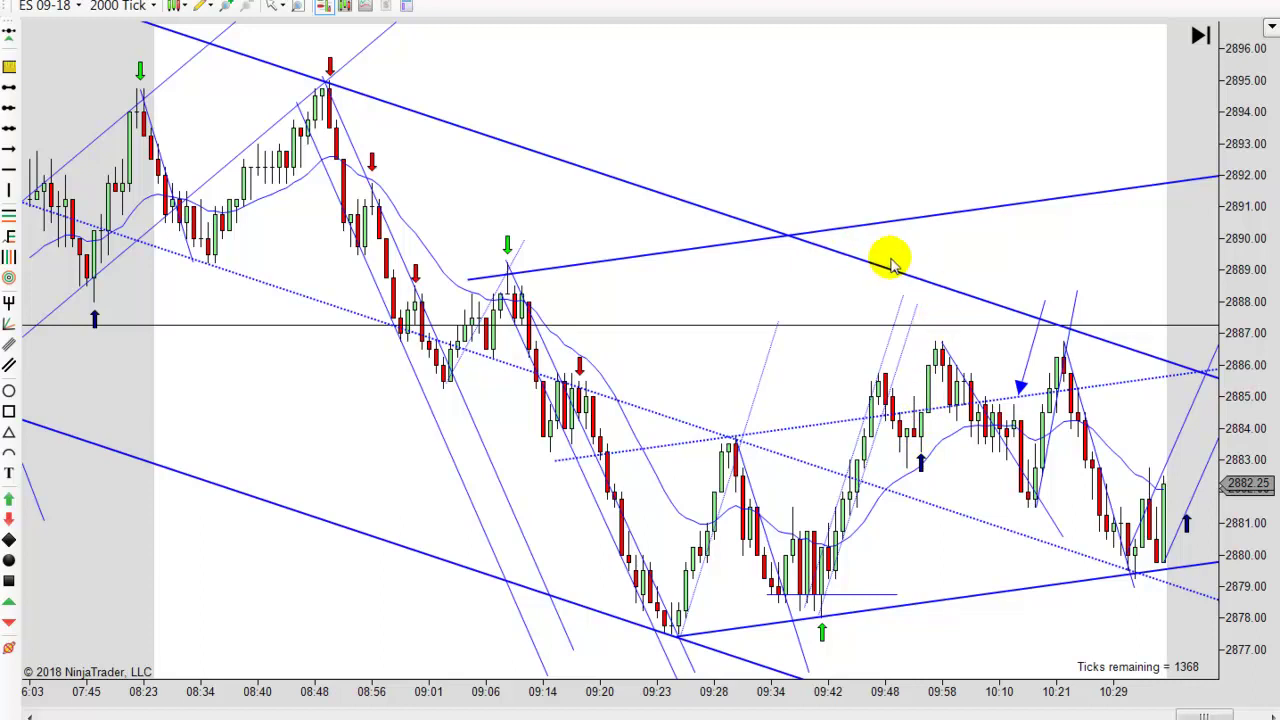
{"action": "scroll", "coordinate": [1000, 260], "scroll_direction": "down", "scroll_amount": 3}
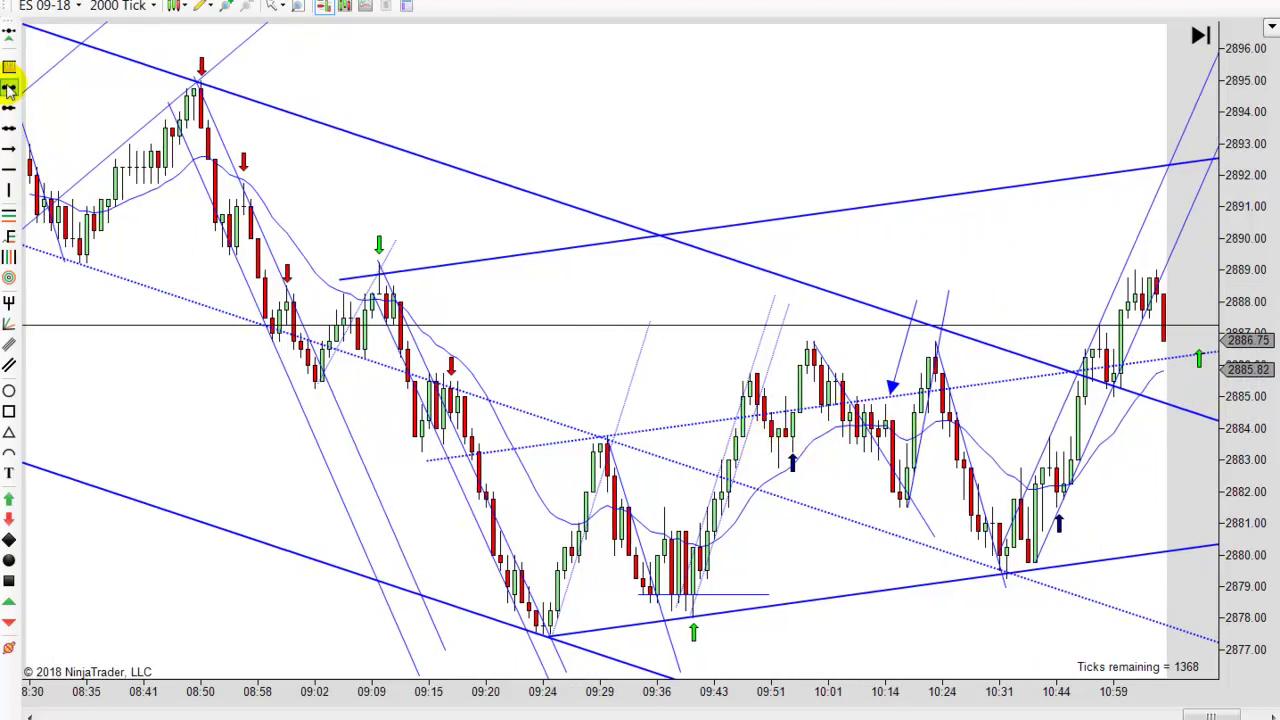
{"action": "left_click", "coordinate": [777, 437]}
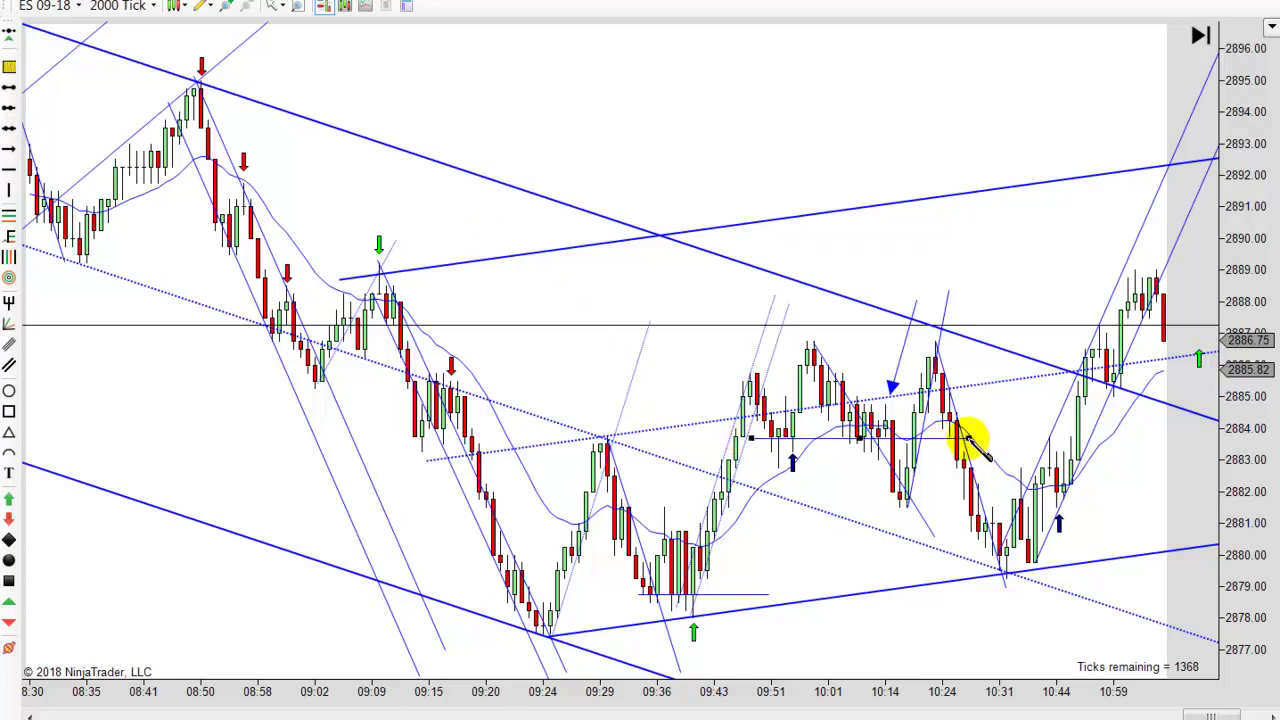
{"action": "left_click", "coordinate": [968, 440]}
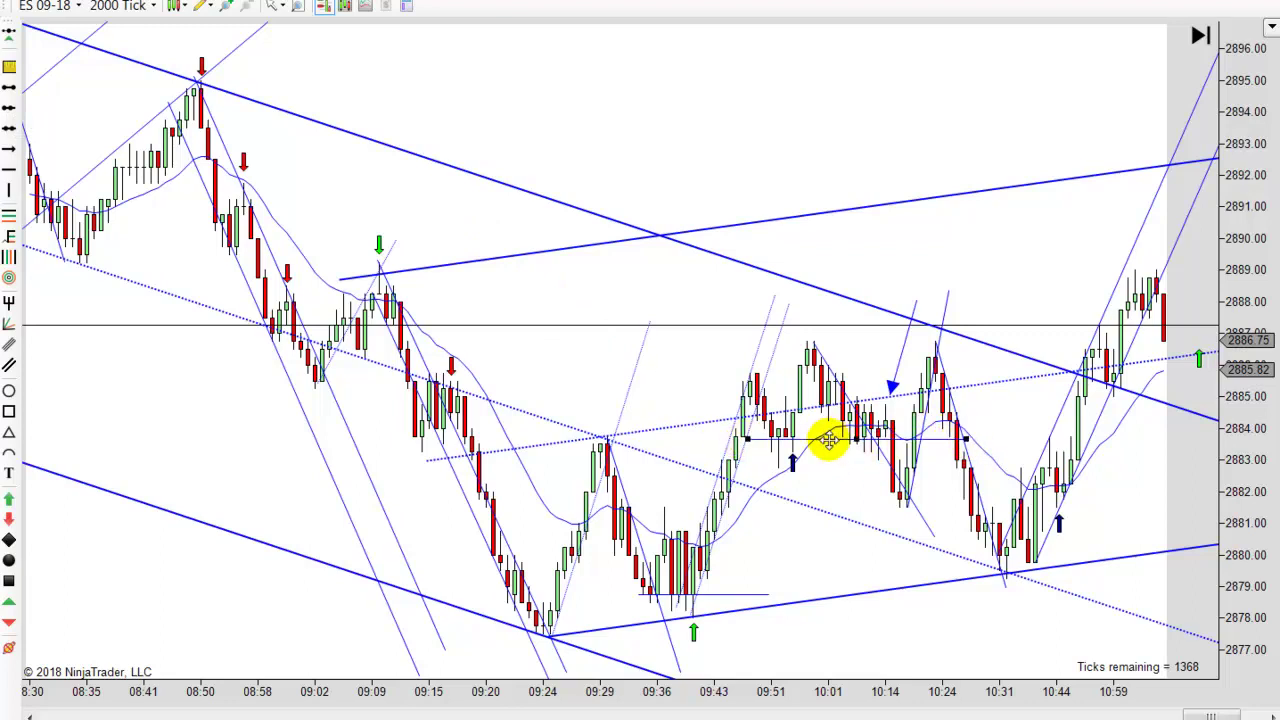
{"action": "left_click", "coordinate": [866, 510]}
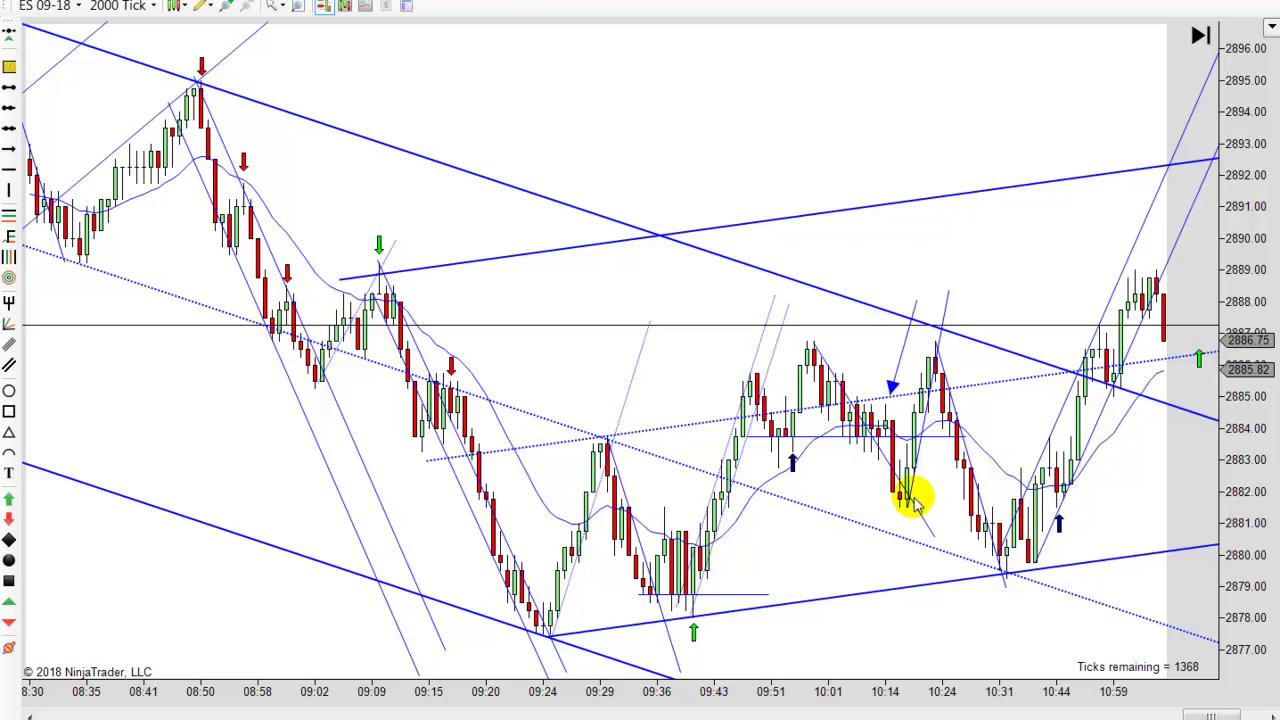
Examine the arrow-marked setups, legs and rising channel from the 10:31 swing low through the end of the session
{"action": "scroll", "coordinate": [848, 495], "scroll_direction": "down", "scroll_amount": 1}
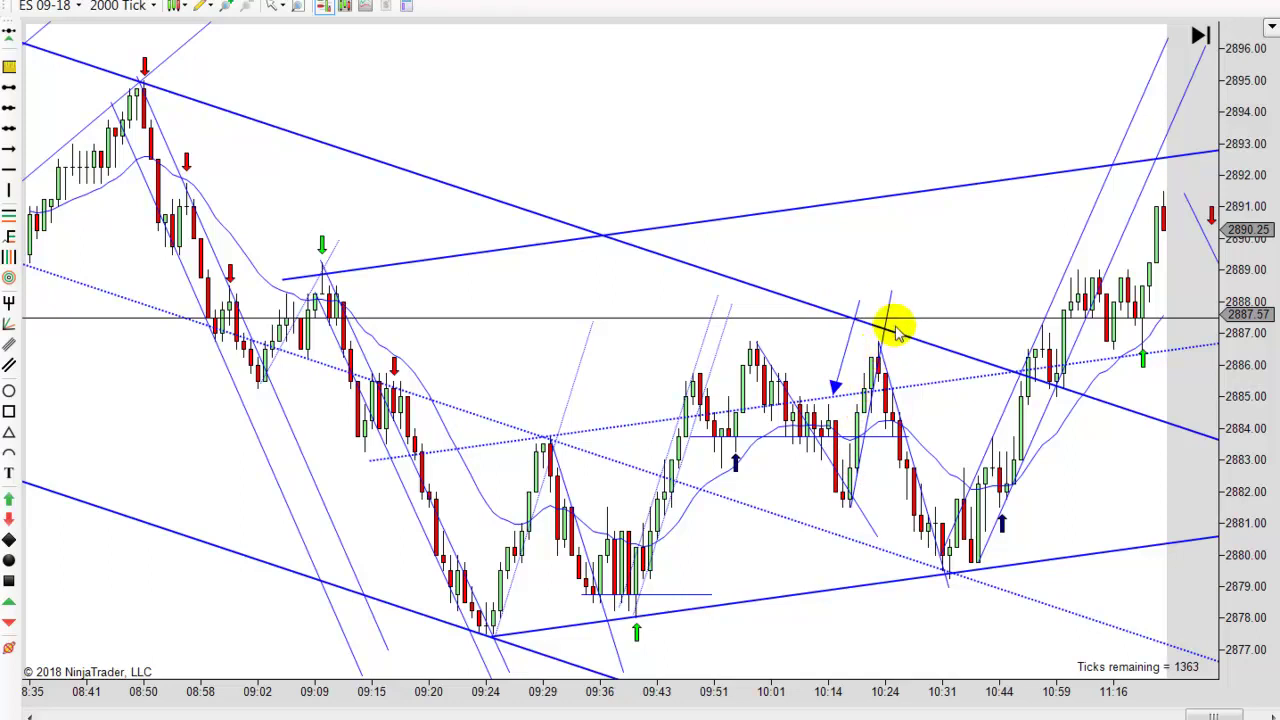
{"action": "scroll", "coordinate": [917, 485], "scroll_direction": "up", "scroll_amount": 1}
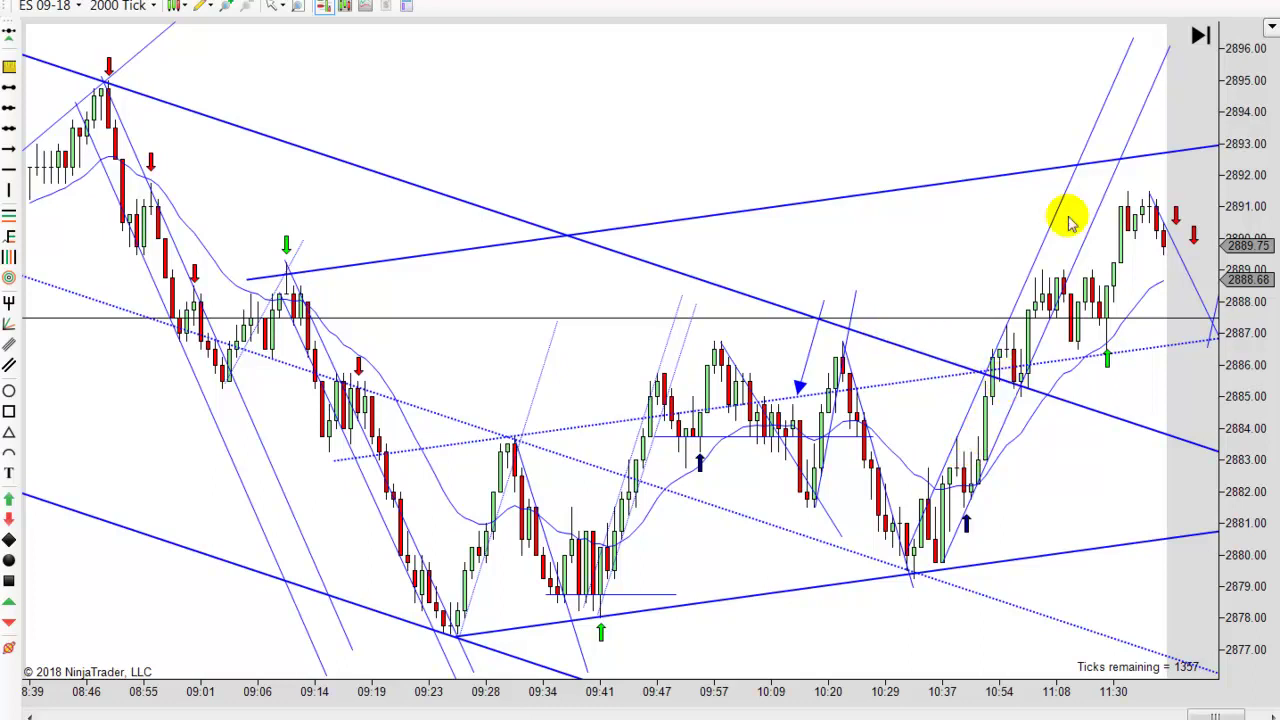
{"action": "scroll", "coordinate": [848, 249], "scroll_direction": "down", "scroll_amount": 3}
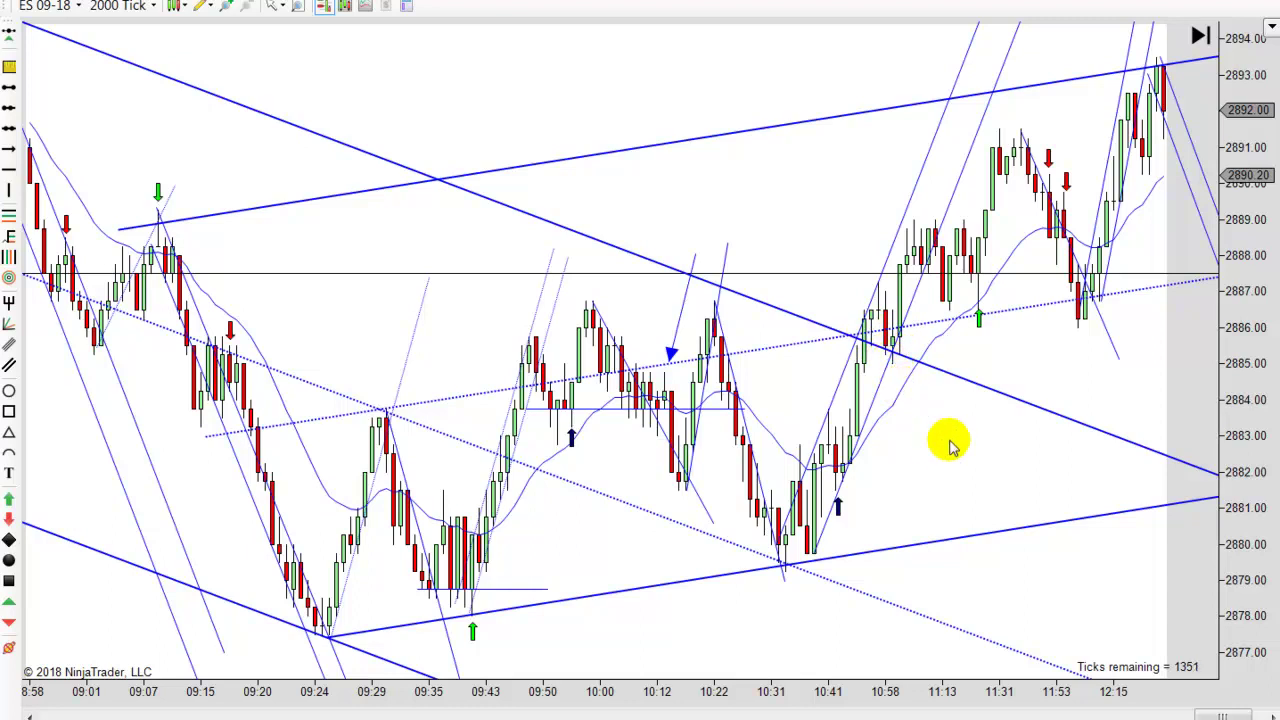
{"action": "scroll", "coordinate": [923, 451], "scroll_direction": "down", "scroll_amount": 1}
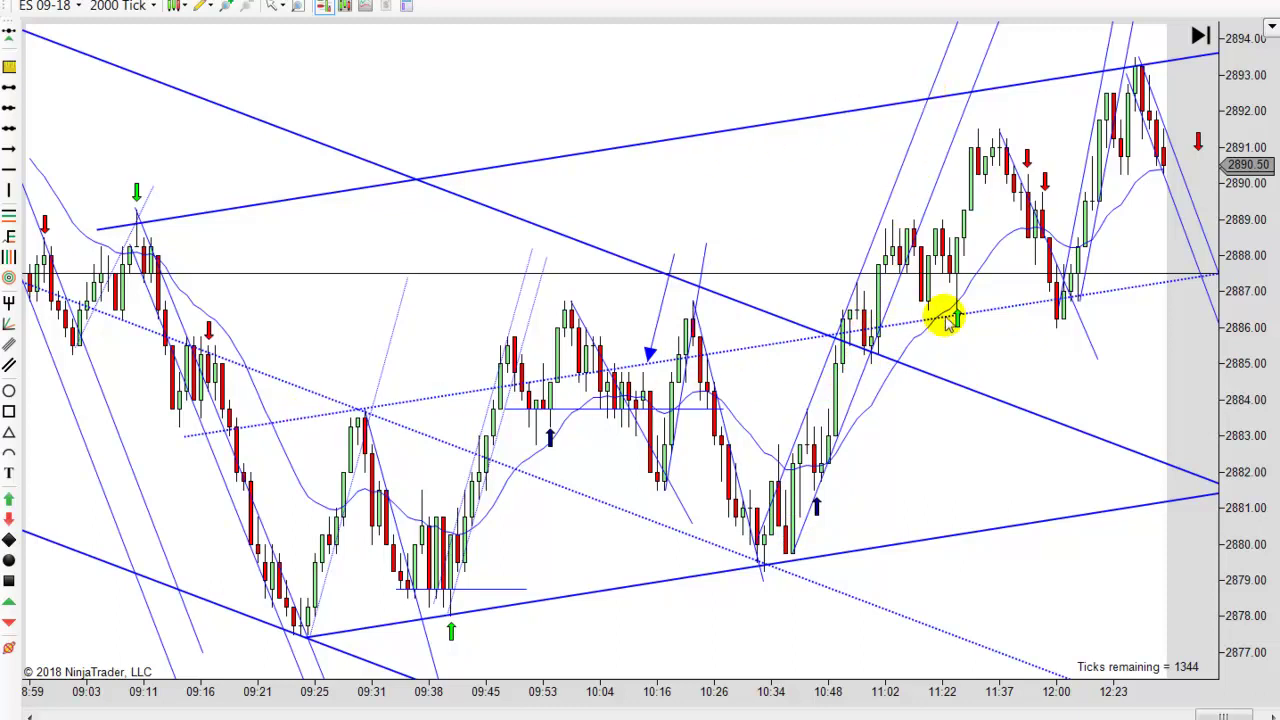
{"action": "scroll", "coordinate": [1095, 370], "scroll_direction": "down", "scroll_amount": 3}
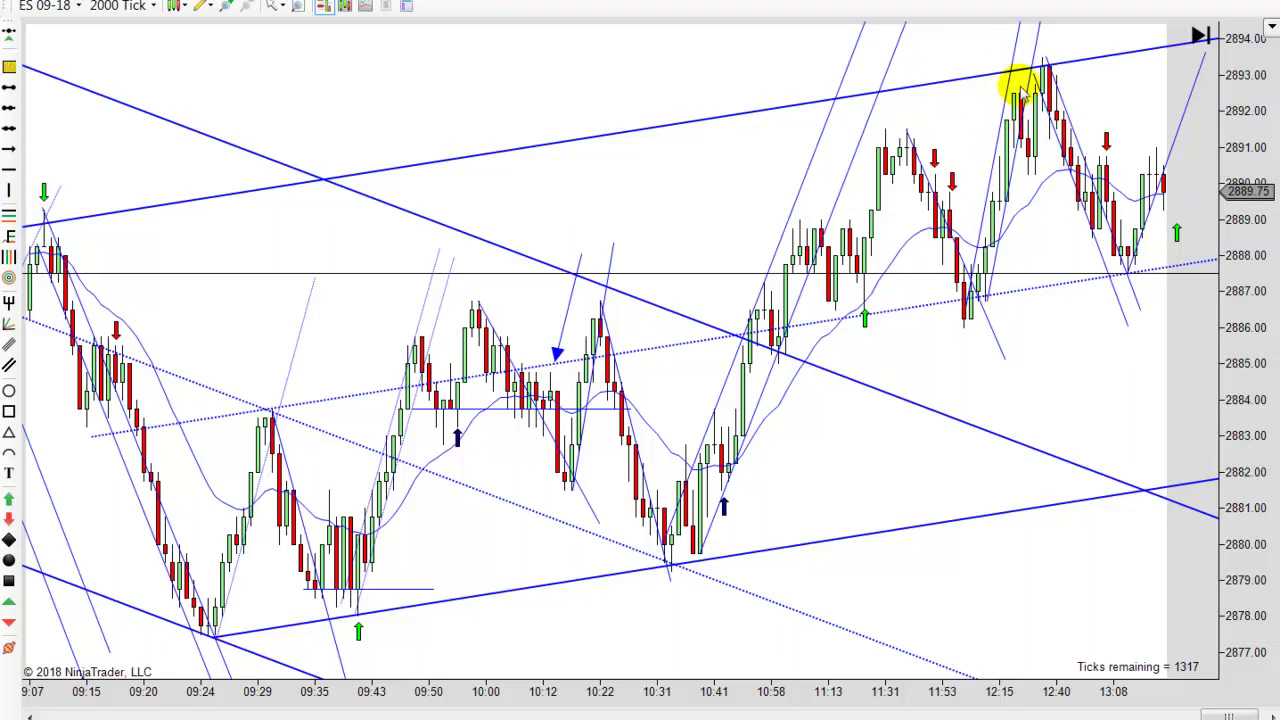
{"action": "scroll", "coordinate": [1085, 410], "scroll_direction": "down", "scroll_amount": 2}
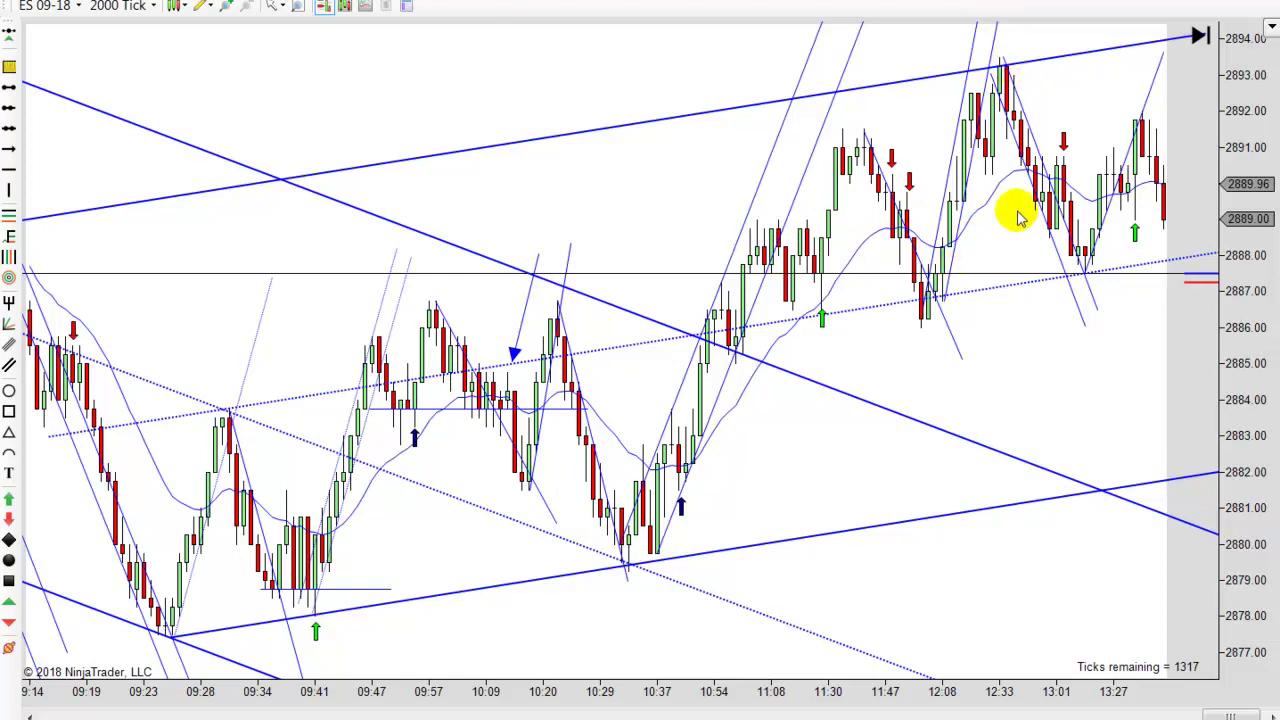
{"action": "scroll", "coordinate": [1060, 380], "scroll_direction": "up", "scroll_amount": 2}
{"action": "scroll", "coordinate": [1055, 375], "scroll_direction": "up", "scroll_amount": 1}
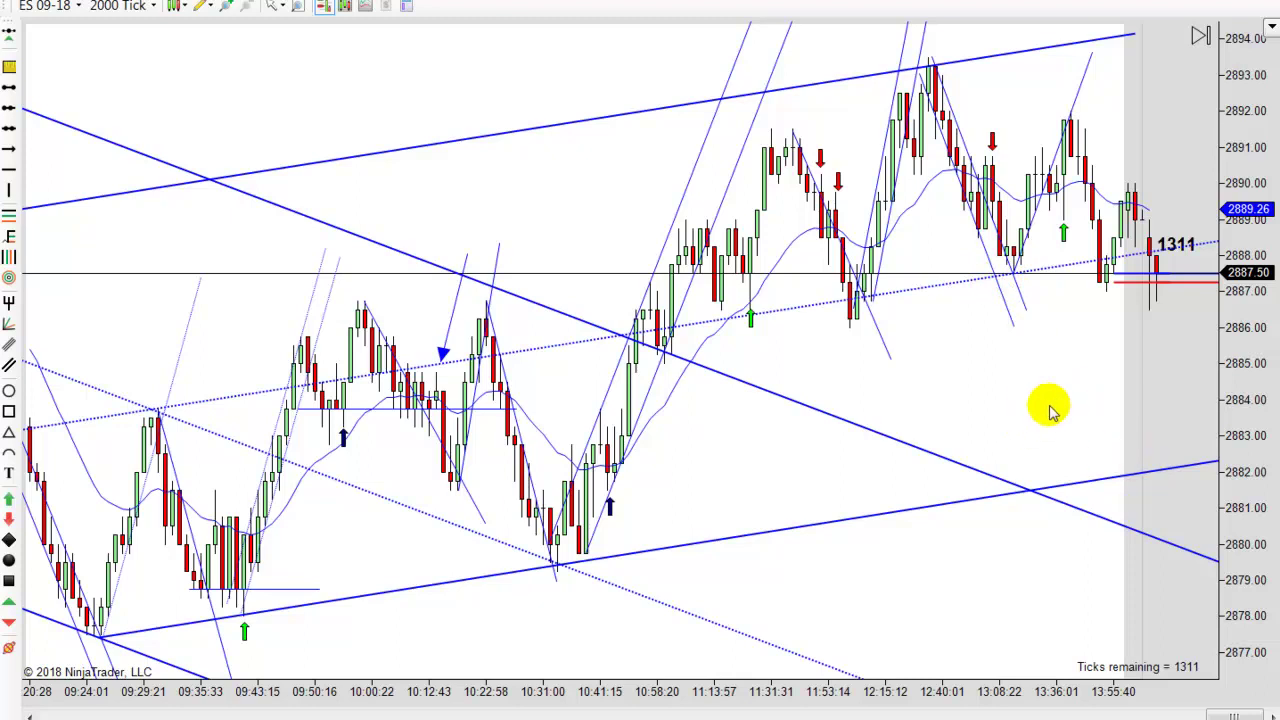
{"action": "scroll", "coordinate": [1006, 423], "scroll_direction": "down", "scroll_amount": 3}
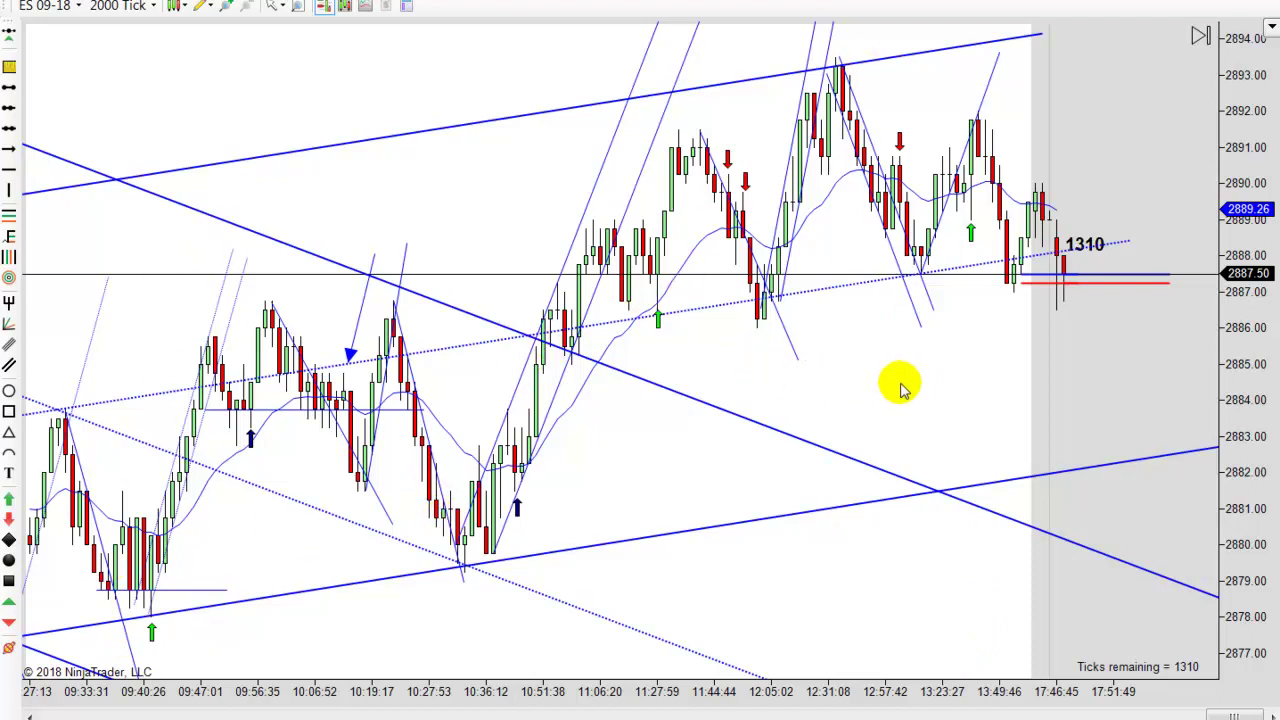
{"action": "scroll", "coordinate": [875, 390], "scroll_direction": "down", "scroll_amount": 2}
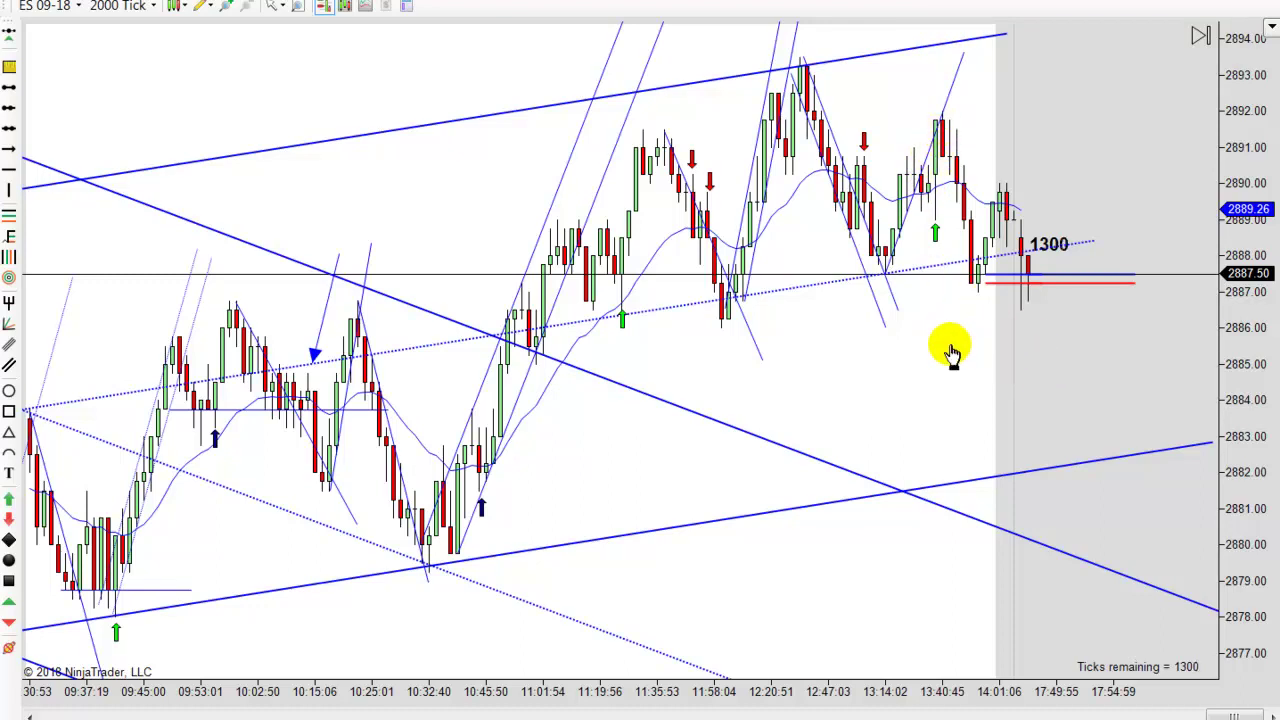
Draw a trend line down the last leg from the swing high near 13:40, ending just below the low near 14:00 at about 2886.25
{"action": "left_click_drag", "start_coordinate": [958, 345], "coordinate": [928, 349]}
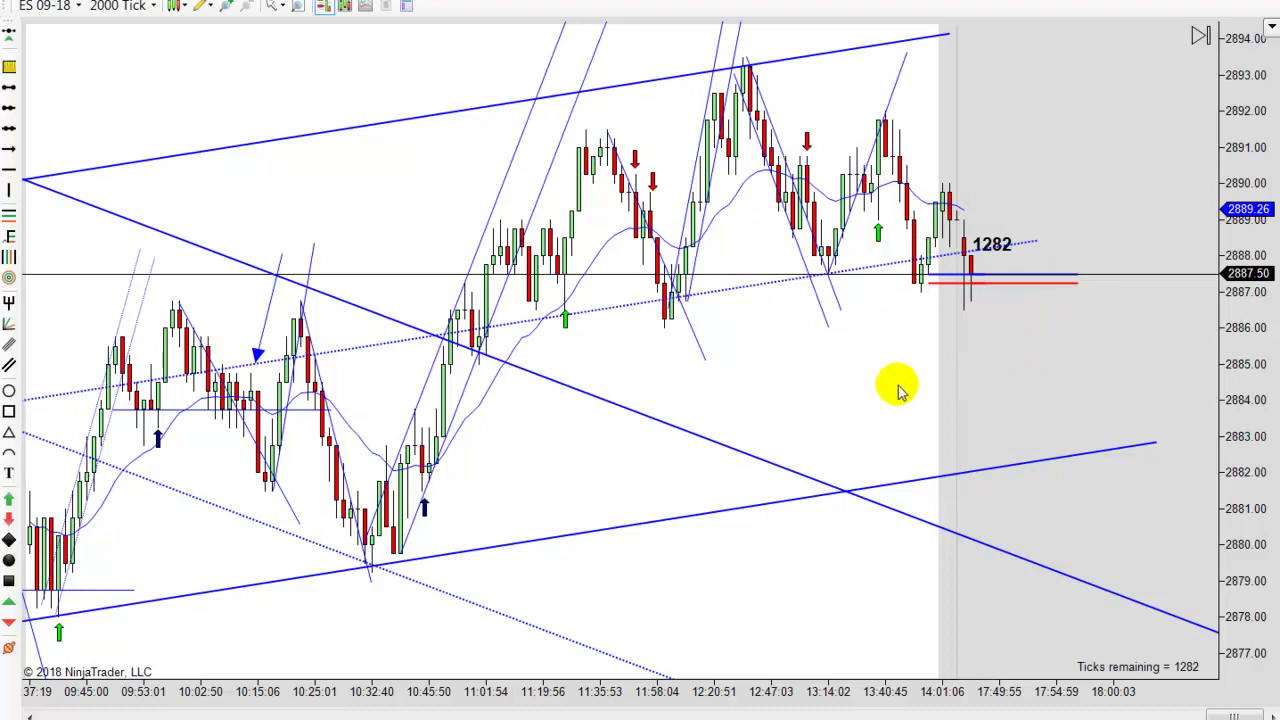
{"action": "left_click_drag", "start_coordinate": [903, 386], "coordinate": [948, 377]}
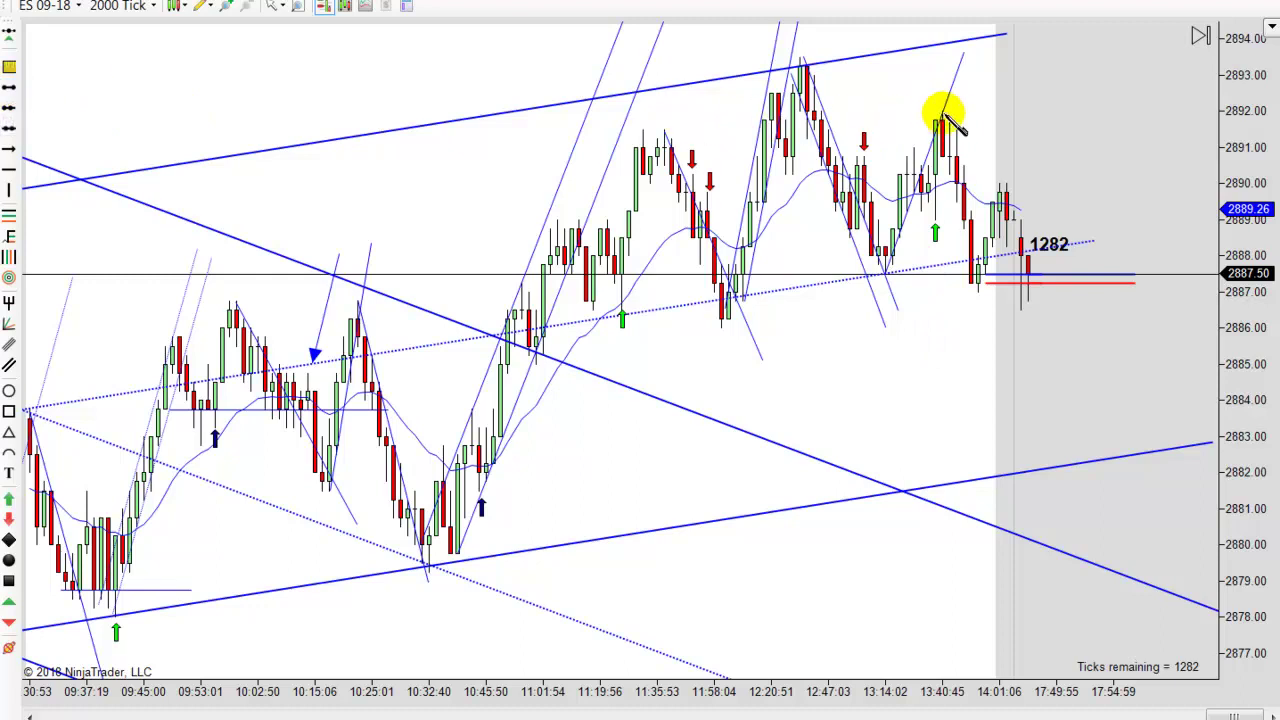
{"action": "left_click_drag", "start_coordinate": [945, 117], "coordinate": [998, 320]}
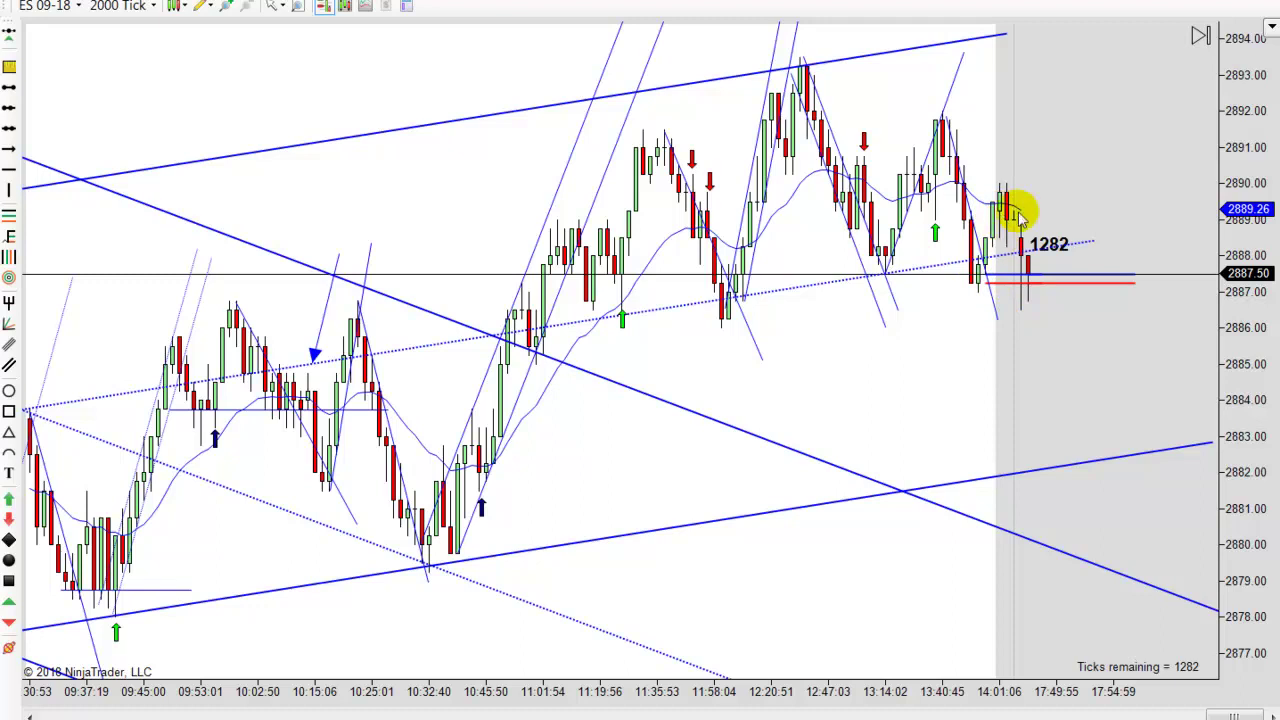
Examine the whole 9/5 session at a wider scale, comparing the falling channel with the rising channel and their marked setups
{"action": "left_click_drag", "start_coordinate": [891, 380], "coordinate": [968, 372]}
{"action": "scroll", "coordinate": [966, 371], "scroll_direction": "down", "scroll_amount": 5}
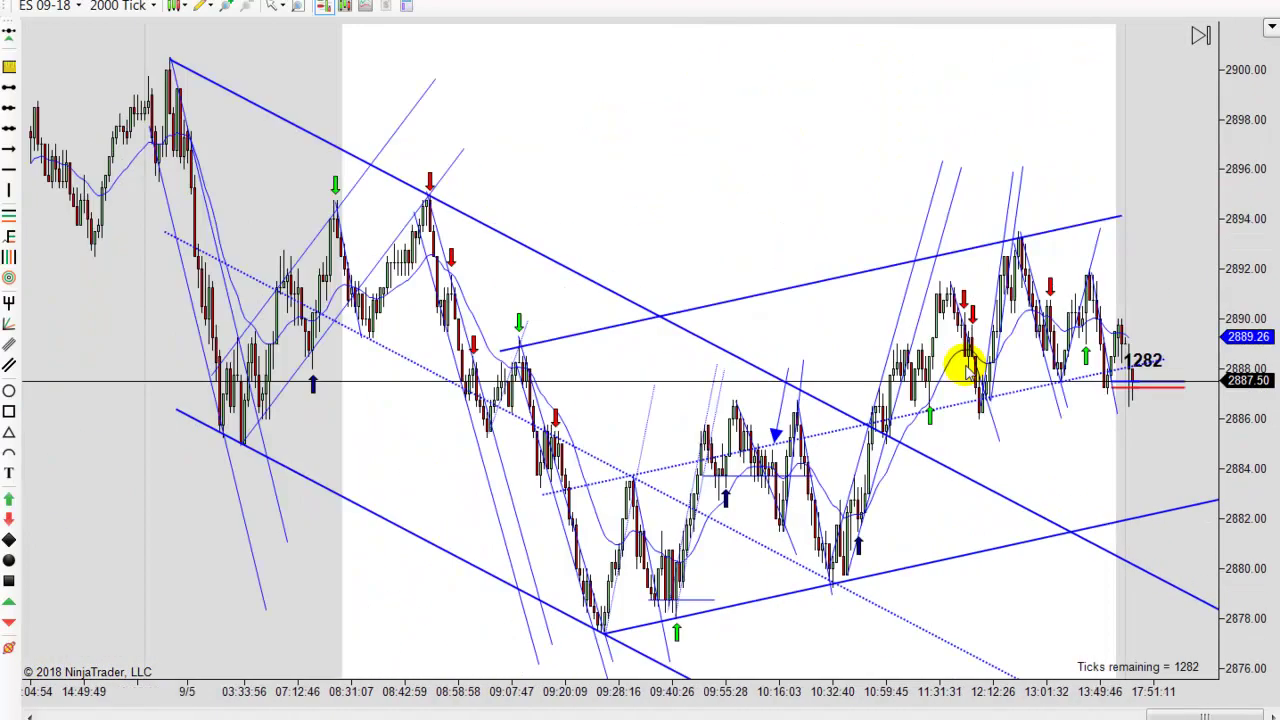
{"action": "left_click_drag", "start_coordinate": [880, 186], "coordinate": [677, 137]}
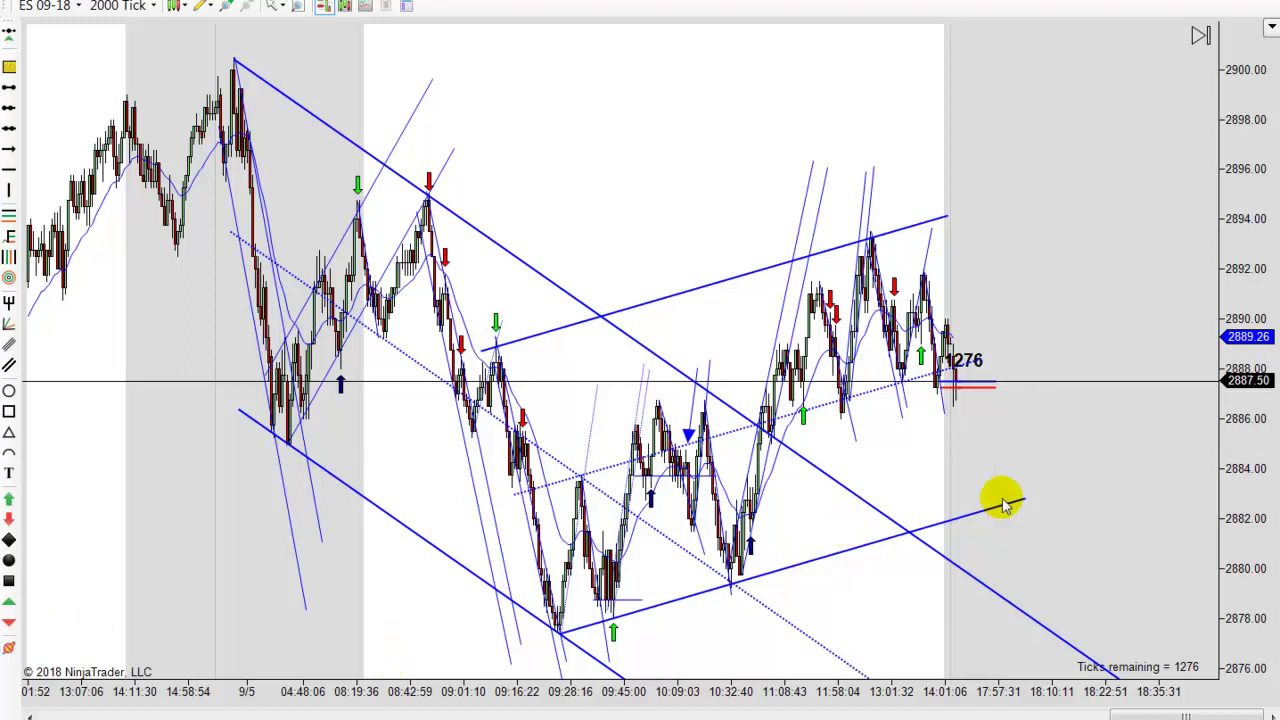
{"action": "left_click_drag", "start_coordinate": [1066, 474], "coordinate": [1083, 480]}
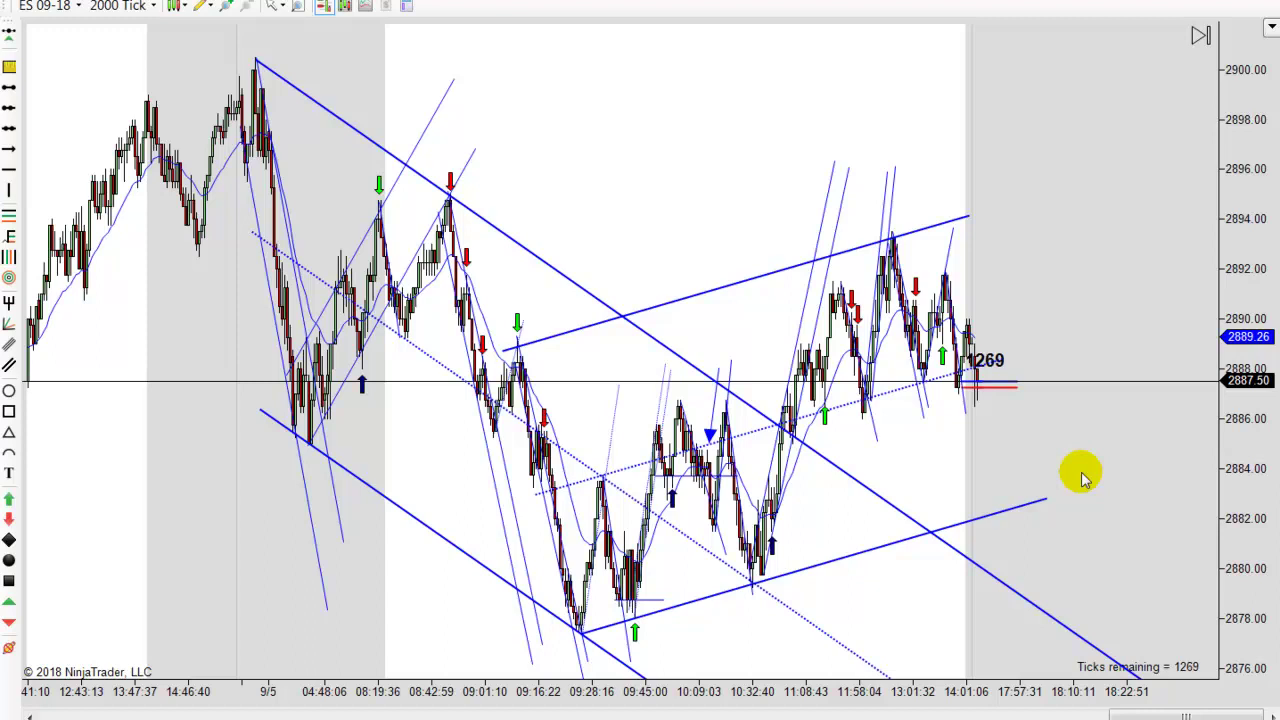
{"action": "scroll", "coordinate": [1080, 478], "scroll_direction": "up", "scroll_amount": 1}
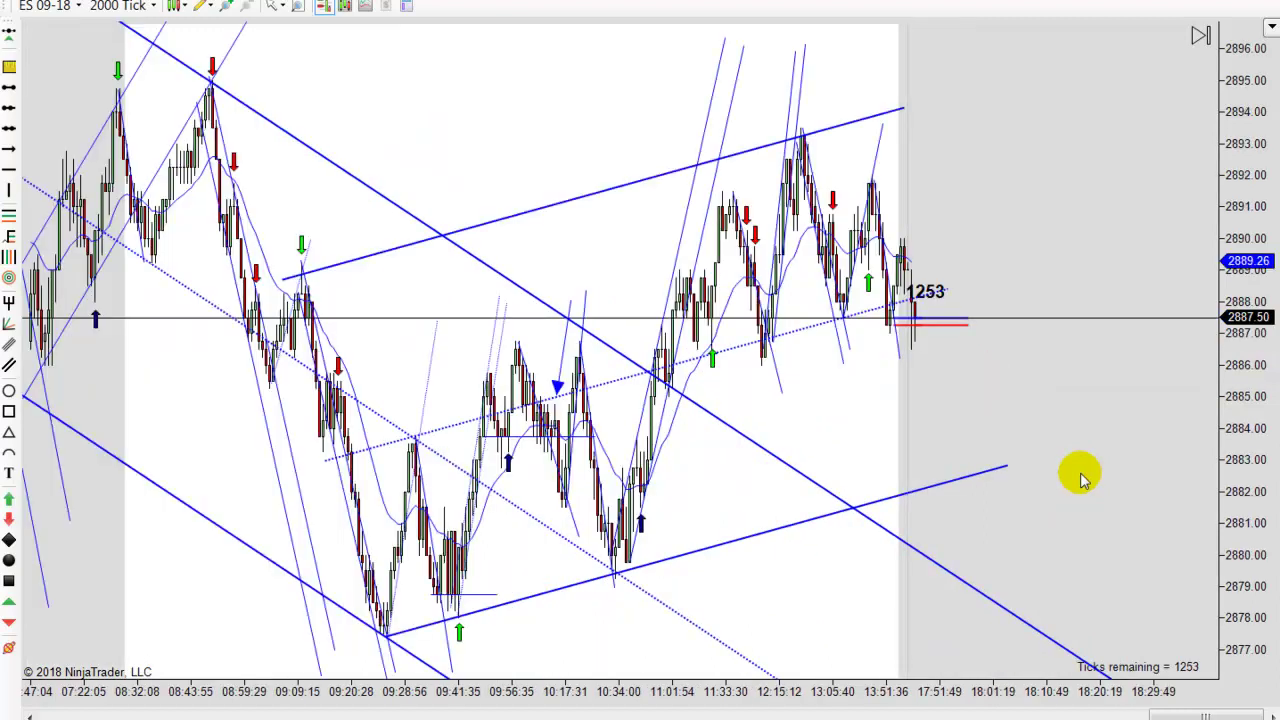
{"action": "scroll", "coordinate": [1090, 470], "scroll_direction": "down", "scroll_amount": 2}
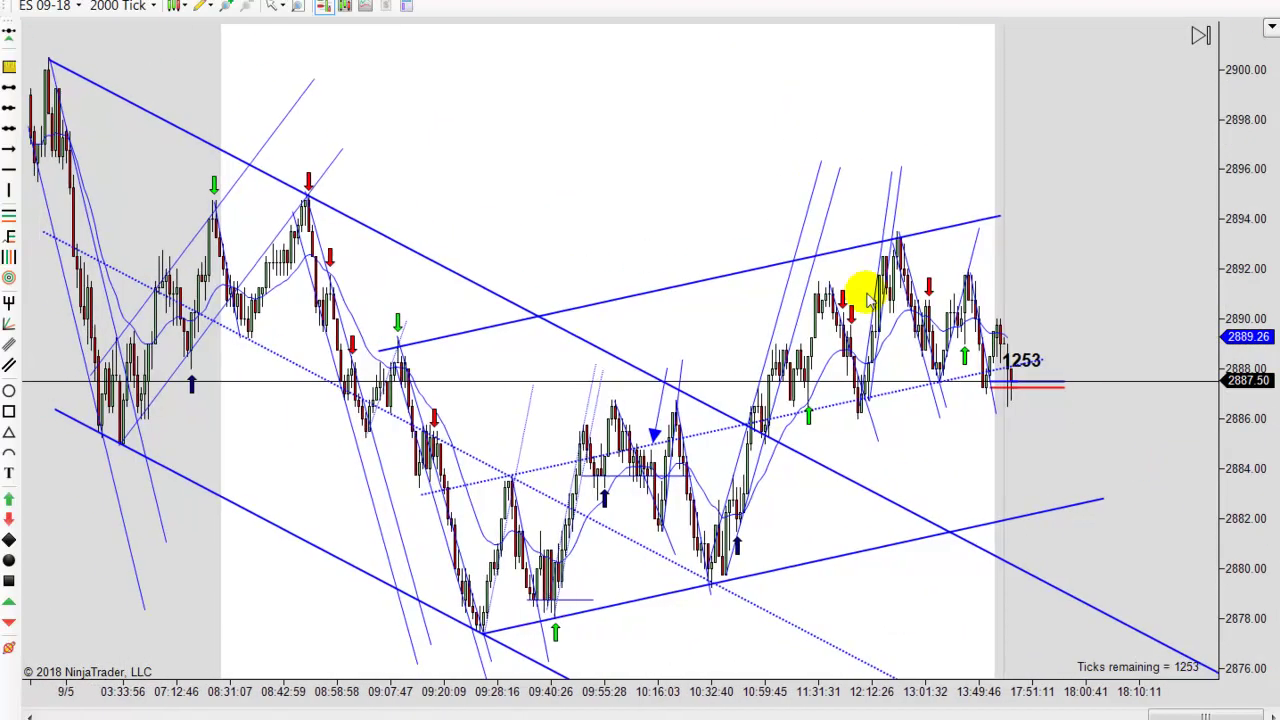
{"action": "left_click_drag", "start_coordinate": [721, 180], "coordinate": [768, 188]}
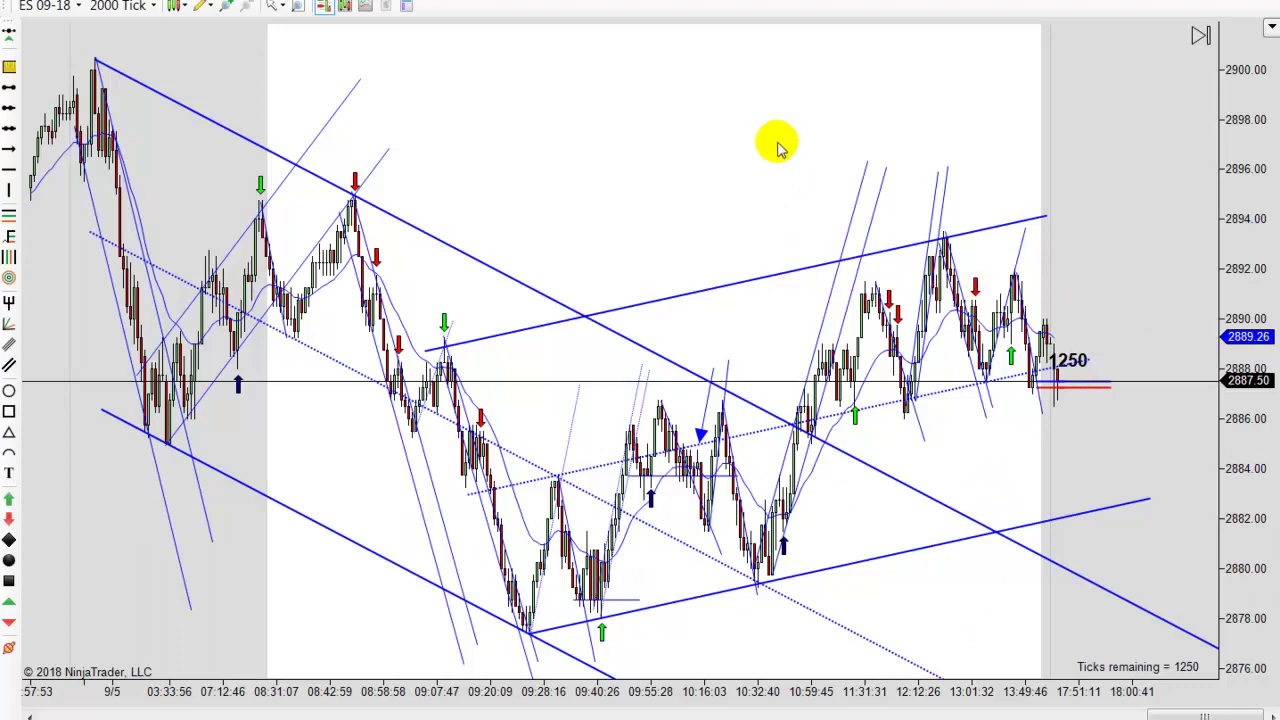
{"action": "scroll", "coordinate": [740, 145], "scroll_direction": "down", "scroll_amount": 2}
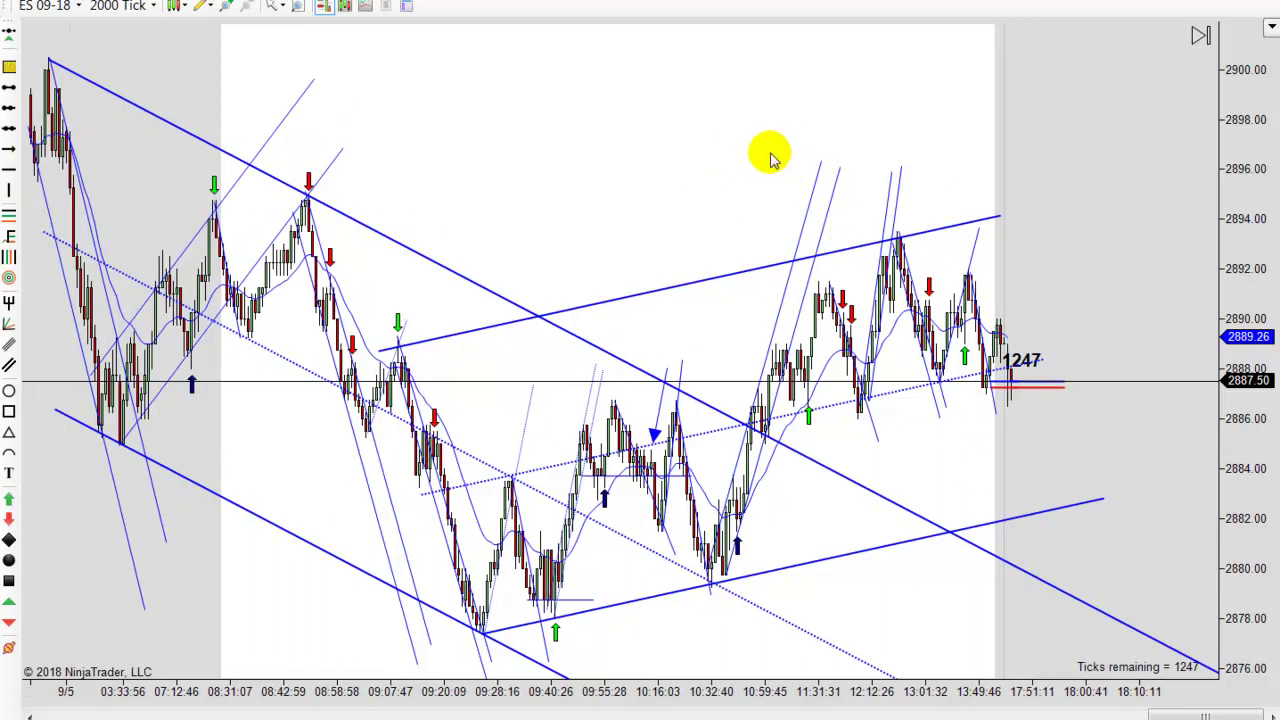
{"action": "left_click_drag", "start_coordinate": [777, 154], "coordinate": [808, 152]}
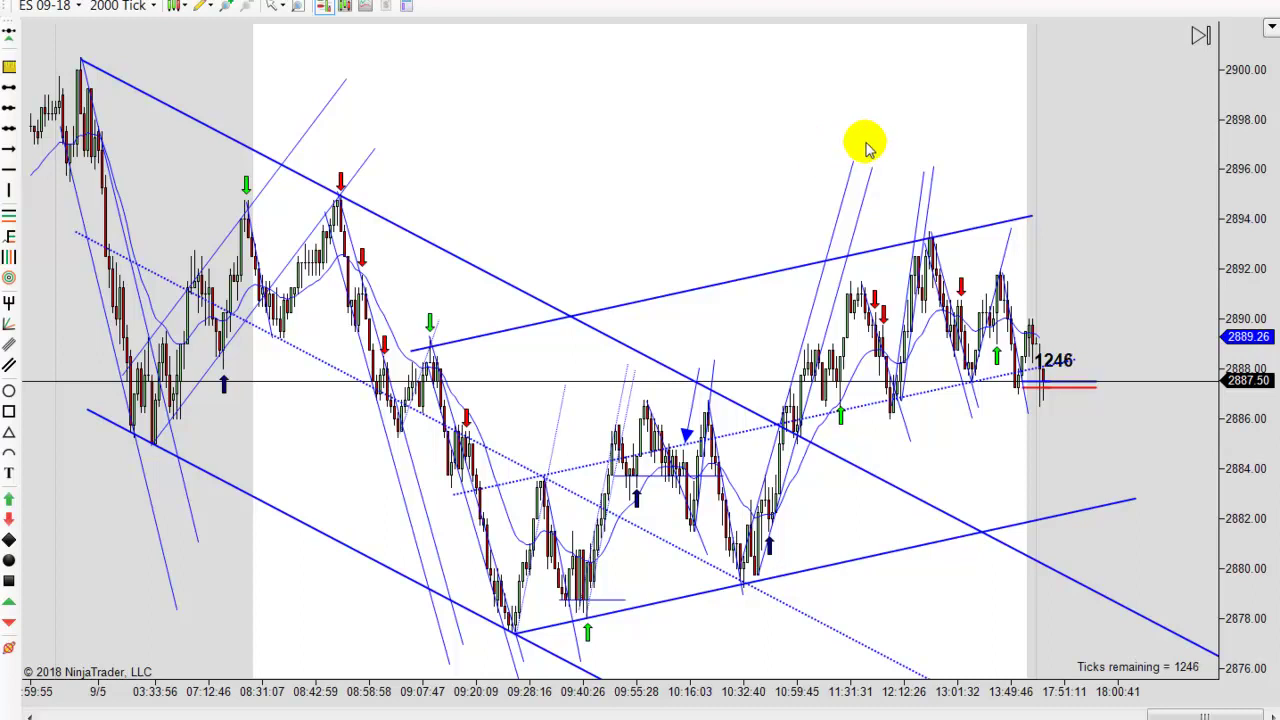
{"action": "left_click_drag", "start_coordinate": [855, 143], "coordinate": [881, 137]}
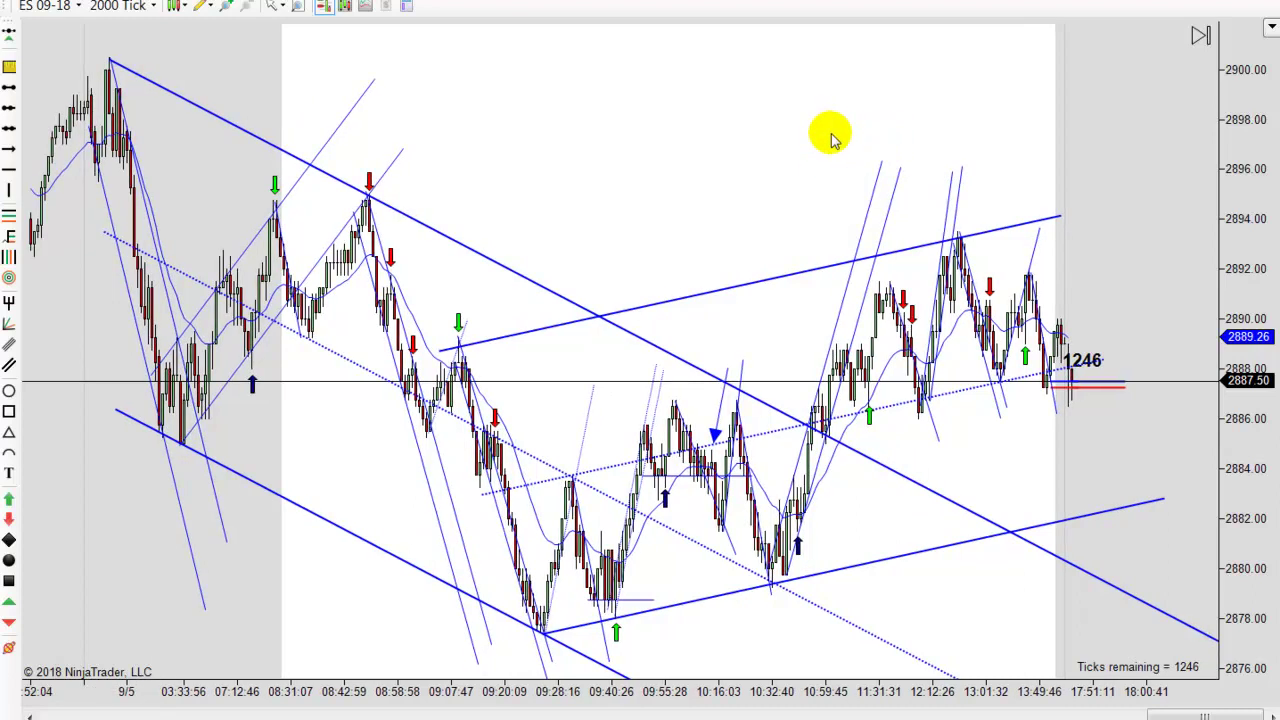